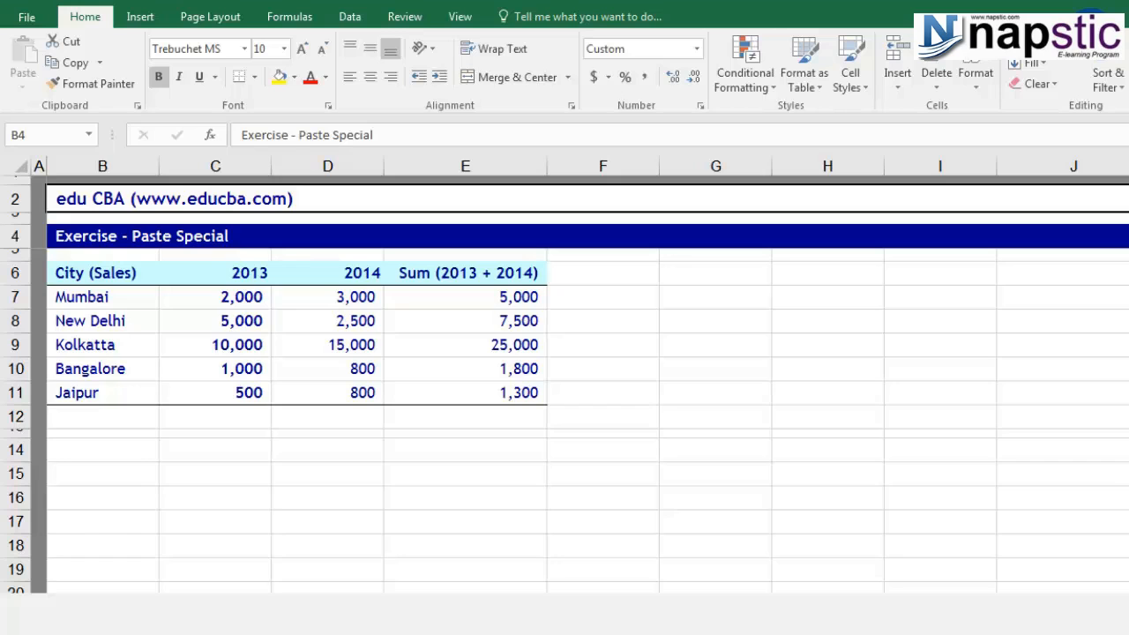
# Copy the city sales table B6:E11 and pick G6 as the paste destination.
pyautogui.moveTo(88, 270); pyautogui.dragTo(459, 392)
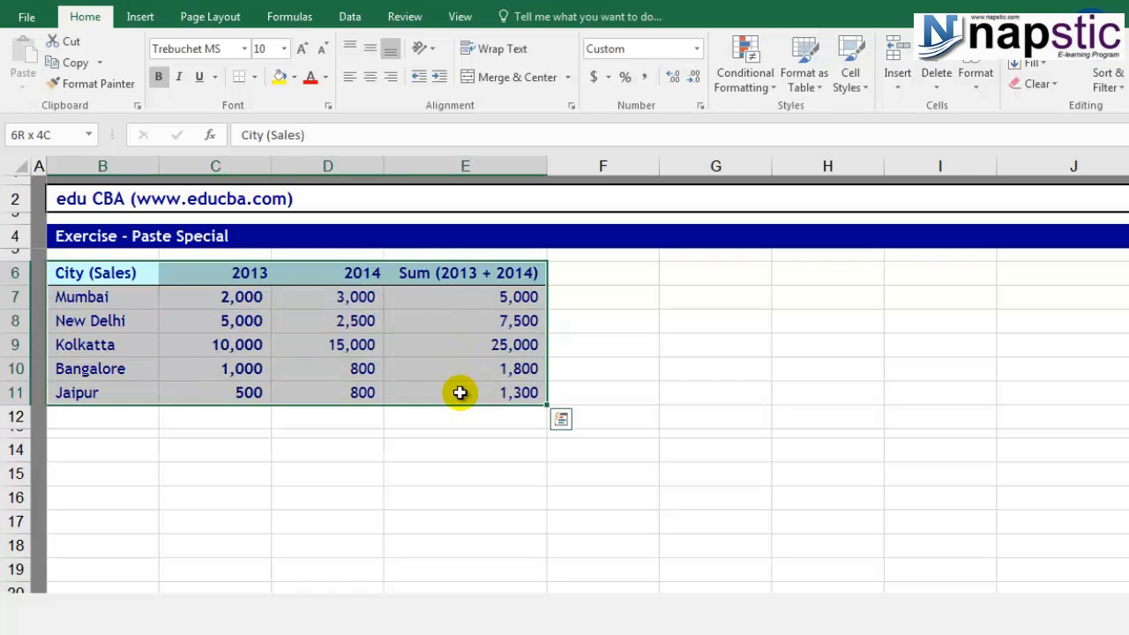
pyautogui.rightClick(430, 273)
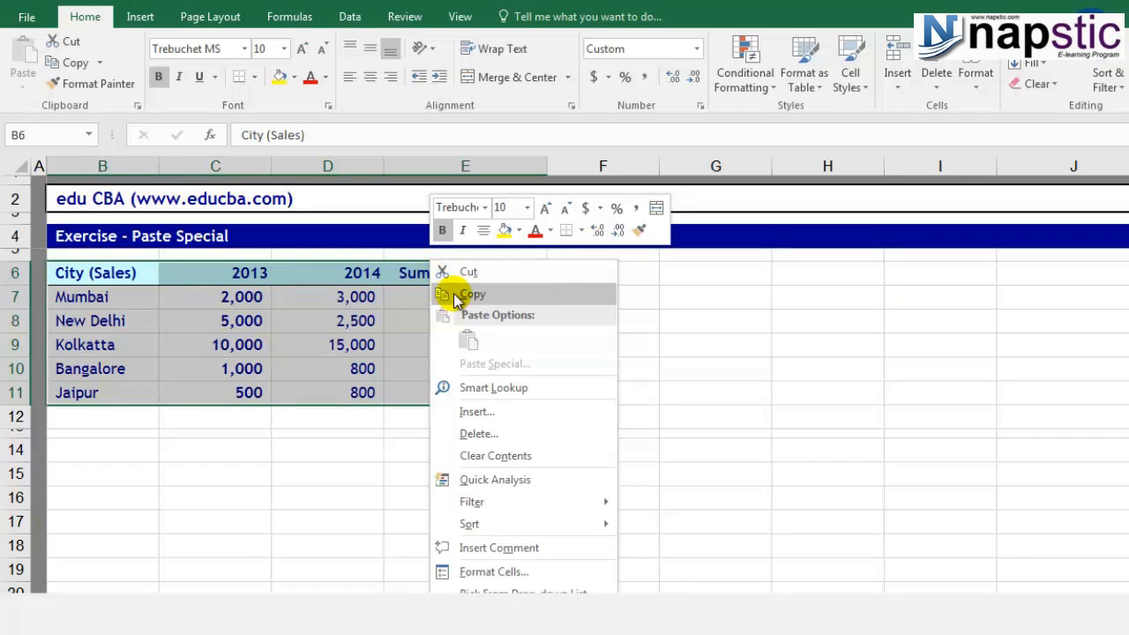
pyautogui.click(453, 294)
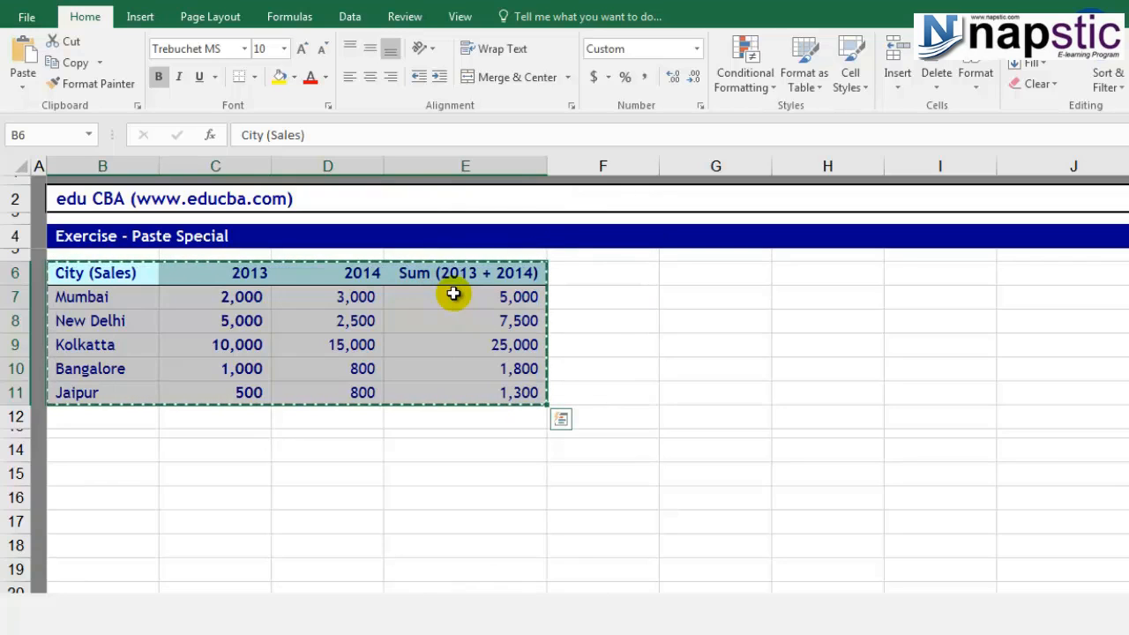
pyautogui.hotkey('ctrl', 'v')
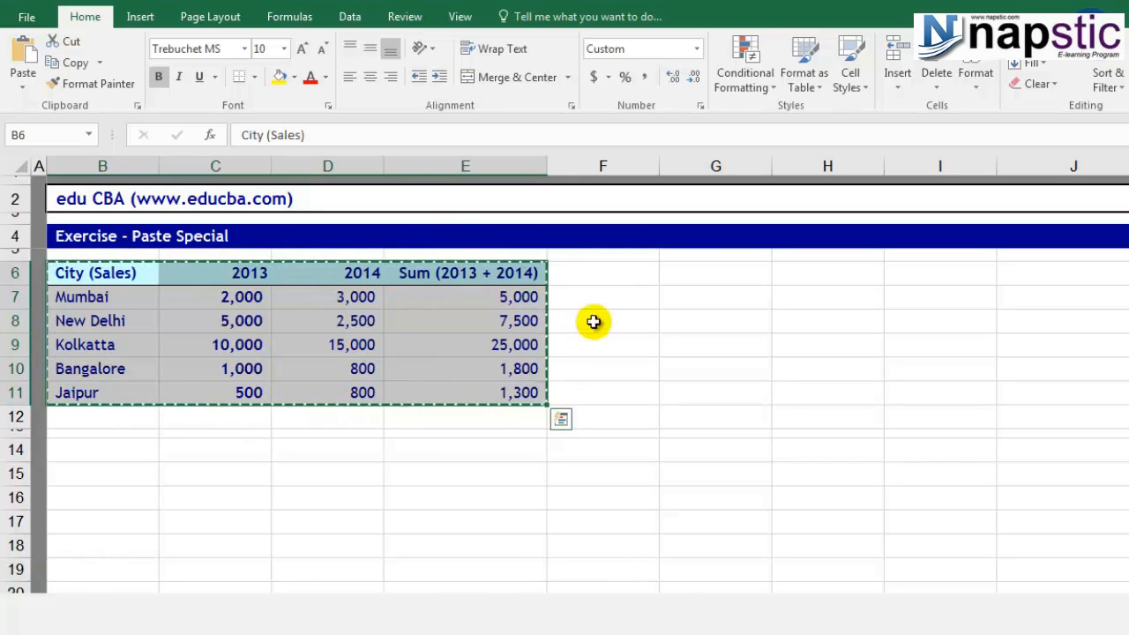
pyautogui.click(711, 266)
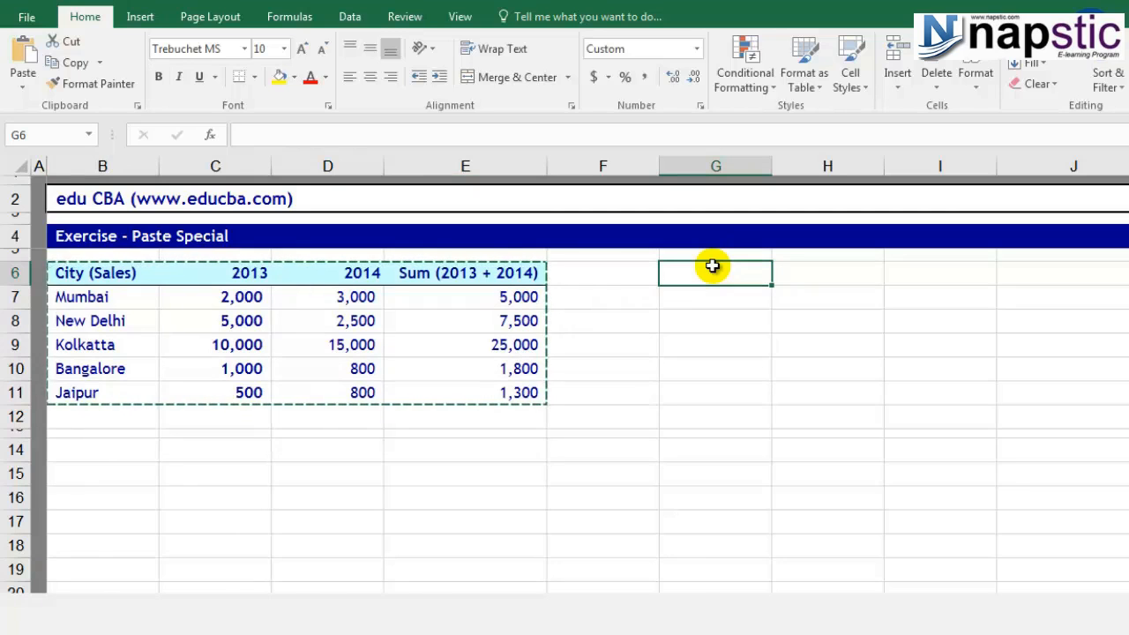
# Paste Special the copied table into G6 with the Values option only.
pyautogui.rightClick(715, 267)
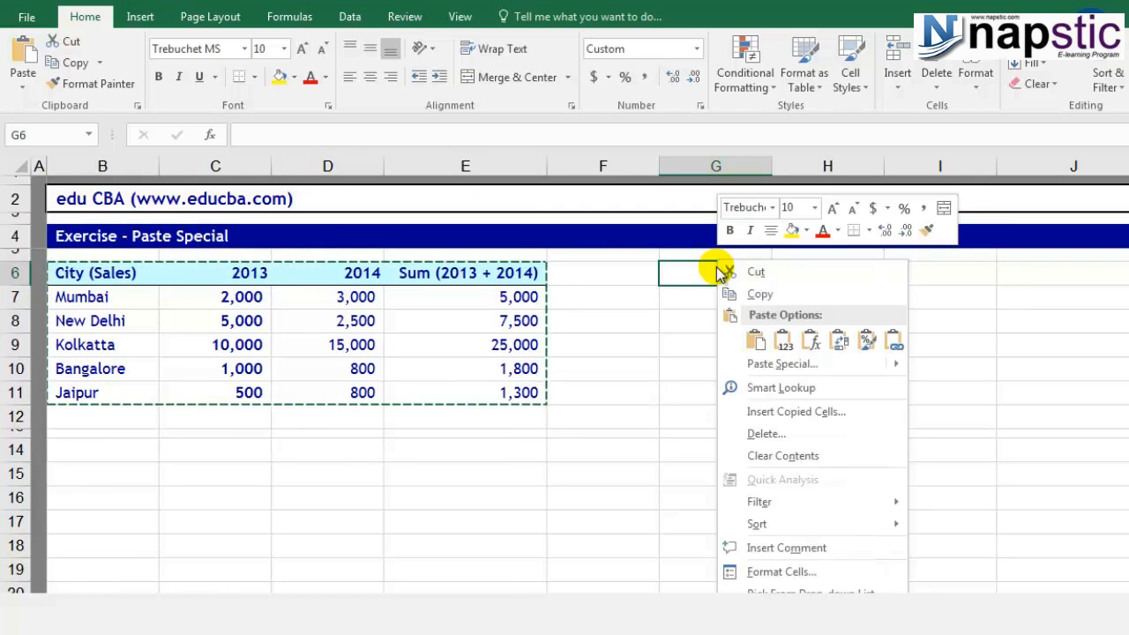
pyautogui.click(765, 364)
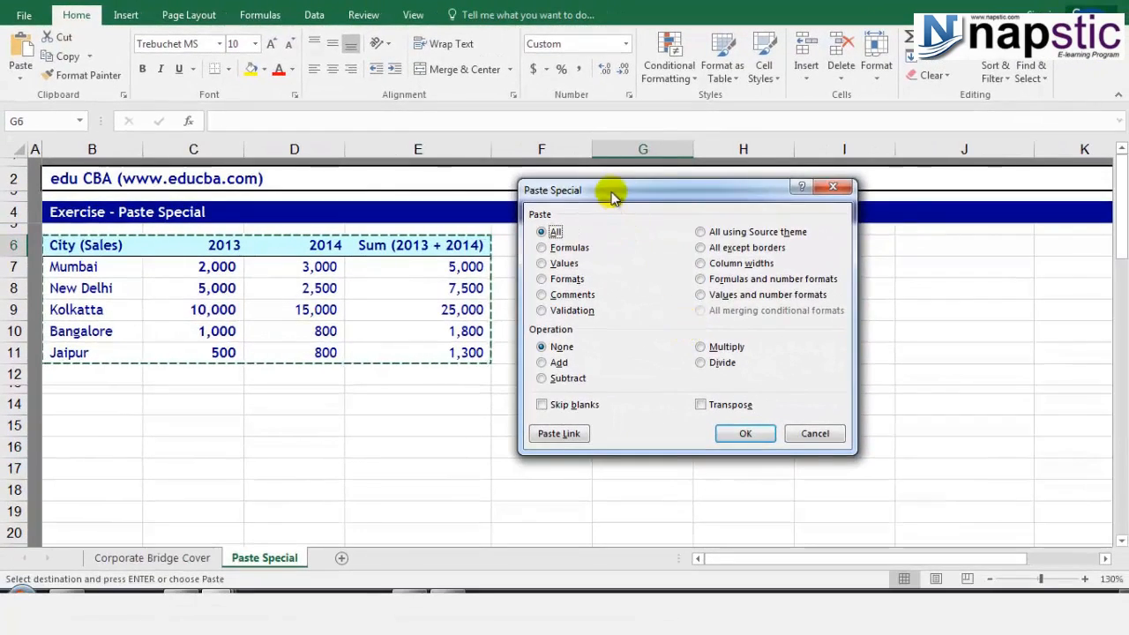
pyautogui.moveTo(664, 207); pyautogui.dragTo(789, 271)
pyautogui.moveTo(730, 252); pyautogui.dragTo(812, 193)
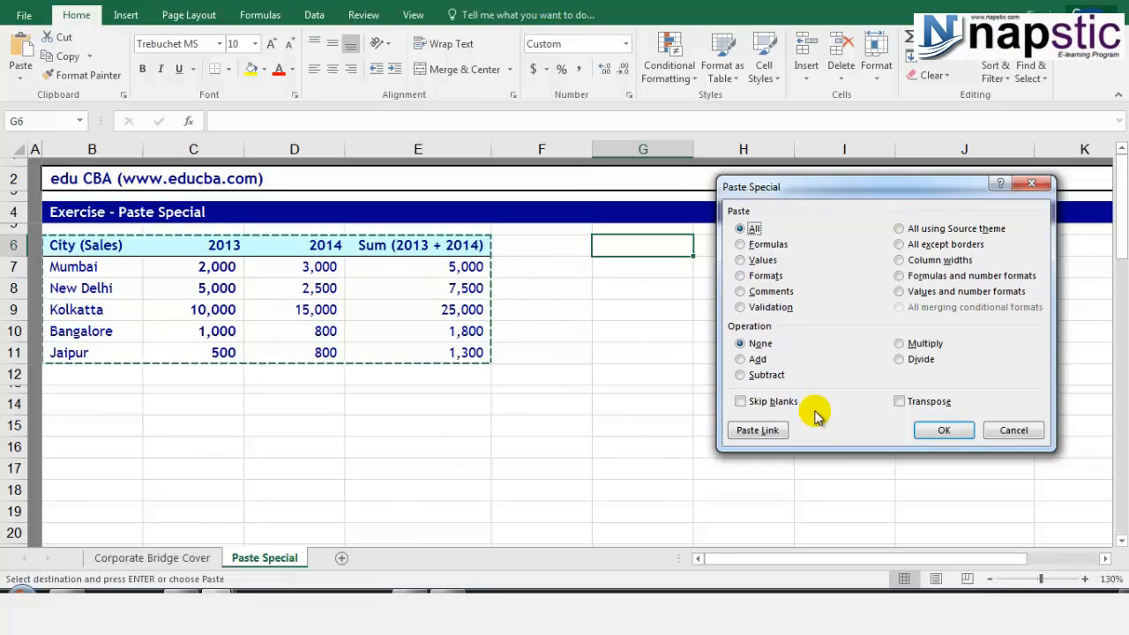
pyautogui.click(751, 262)
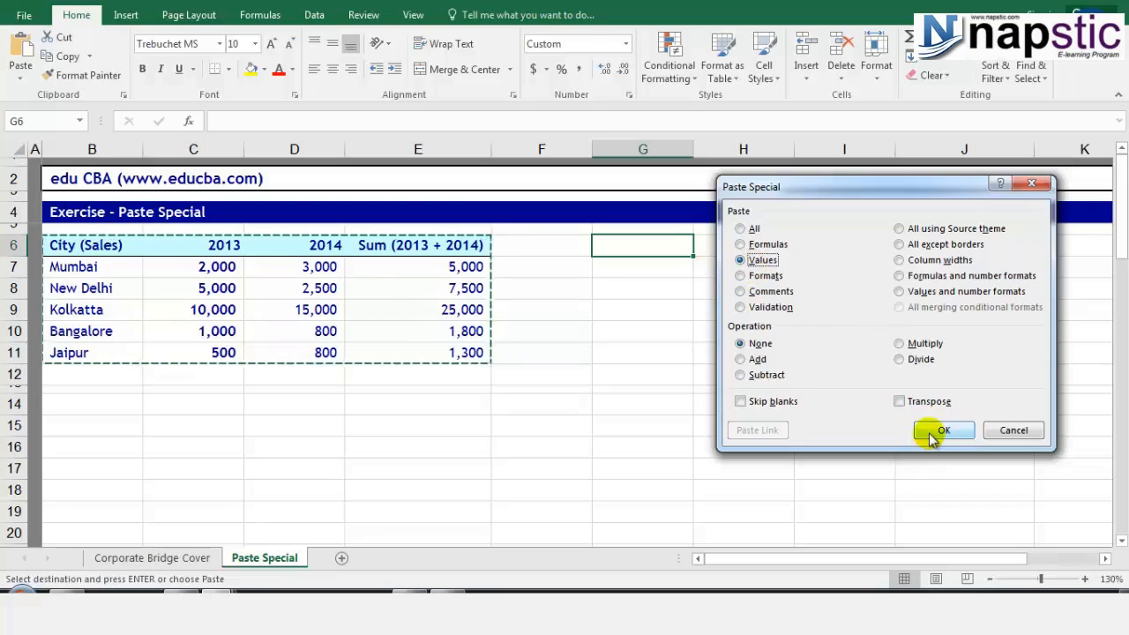
pyautogui.click(932, 430)
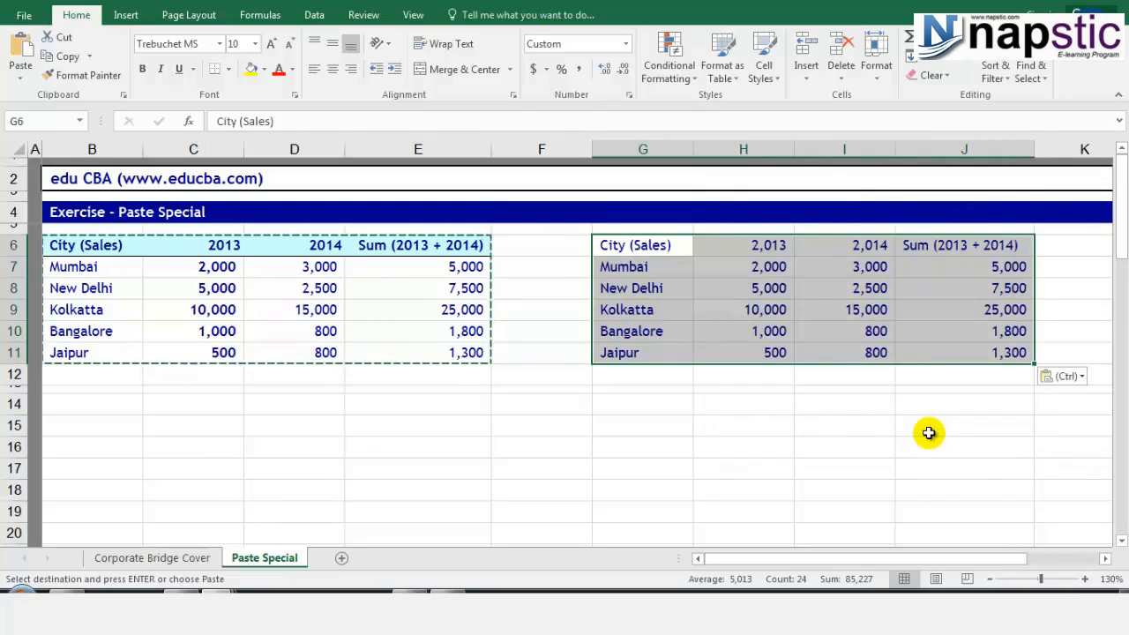
pyautogui.click(616, 332)
pyautogui.click(633, 284)
pyautogui.click(756, 246)
pyautogui.click(764, 264)
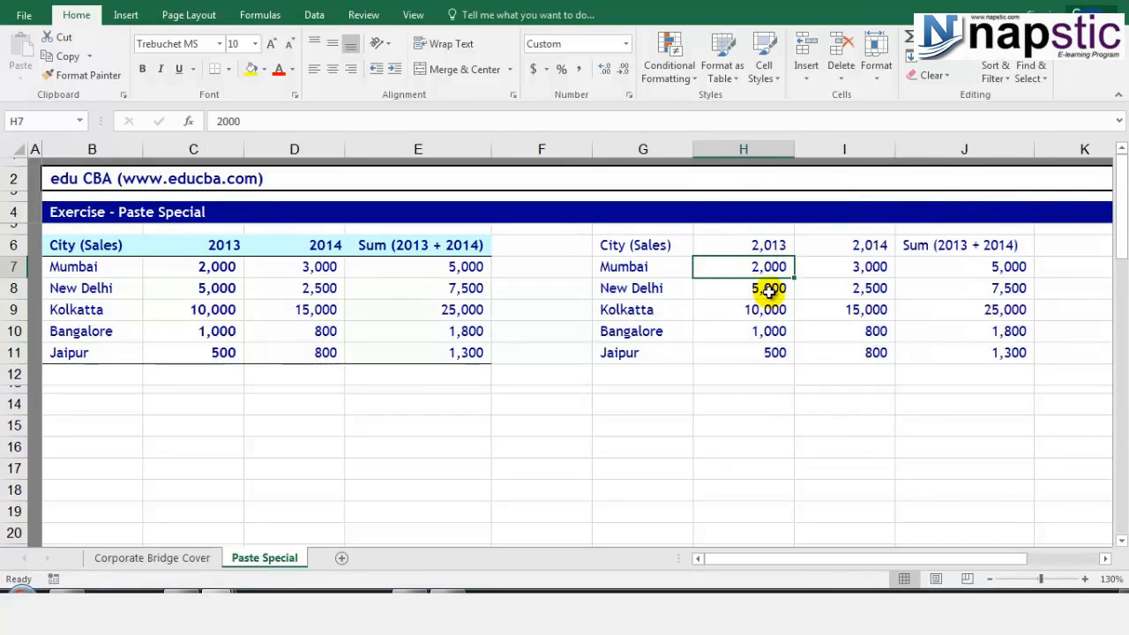
pyautogui.click(768, 289)
pyautogui.click(768, 308)
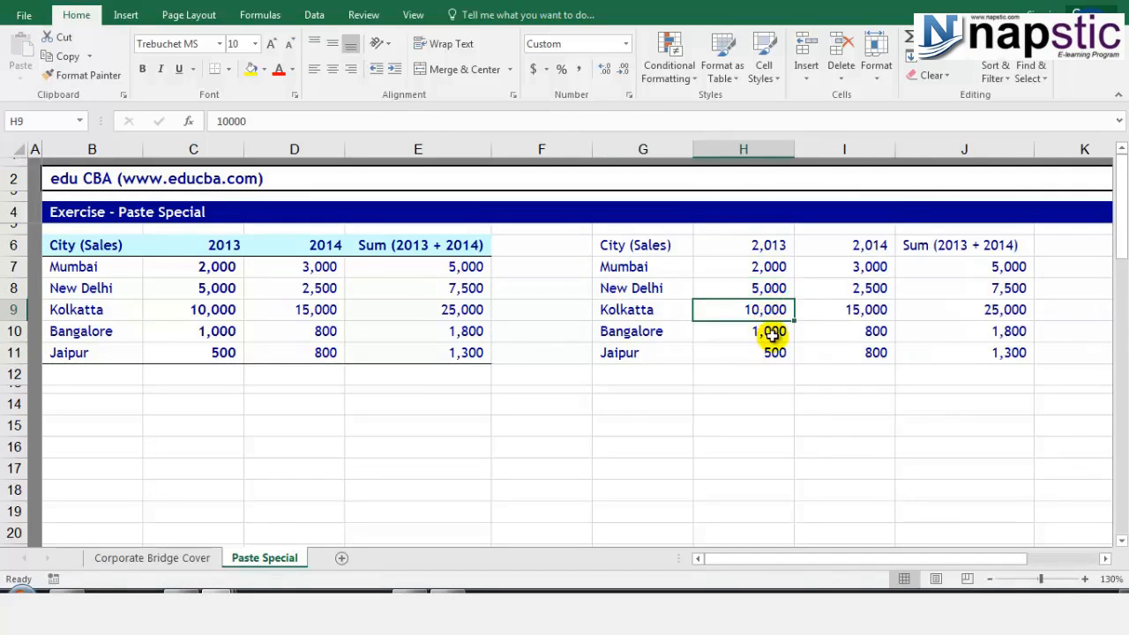
pyautogui.click(772, 334)
pyautogui.click(774, 353)
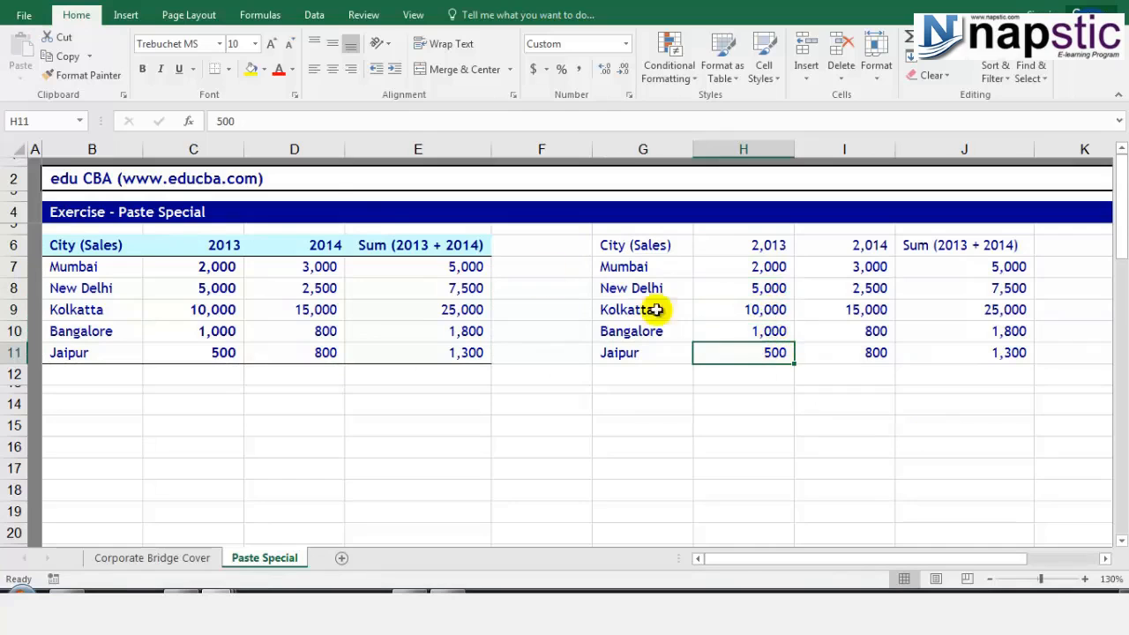
pyautogui.doubleClick(222, 122)
pyautogui.click(845, 351)
pyautogui.doubleClick(222, 122)
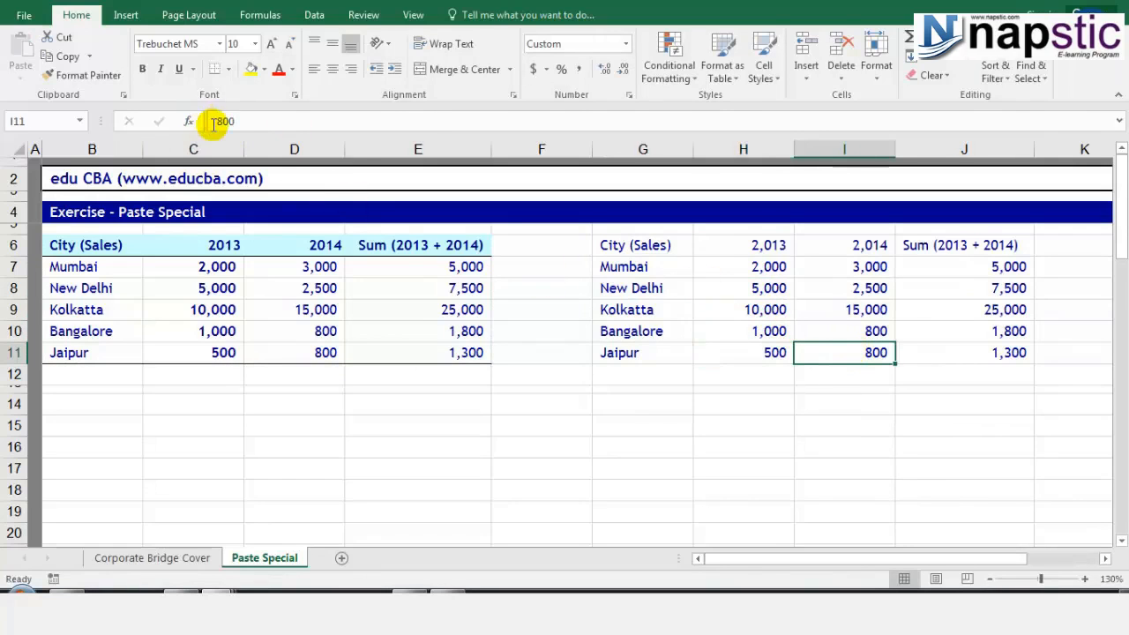
pyautogui.click(870, 330)
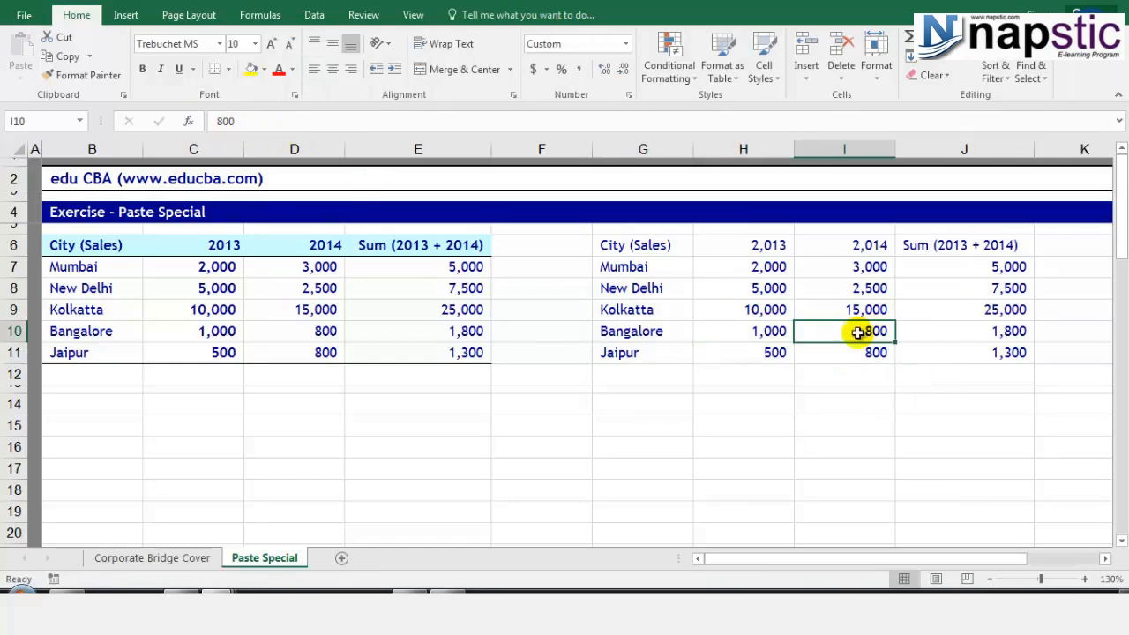
pyautogui.click(958, 257)
pyautogui.click(959, 291)
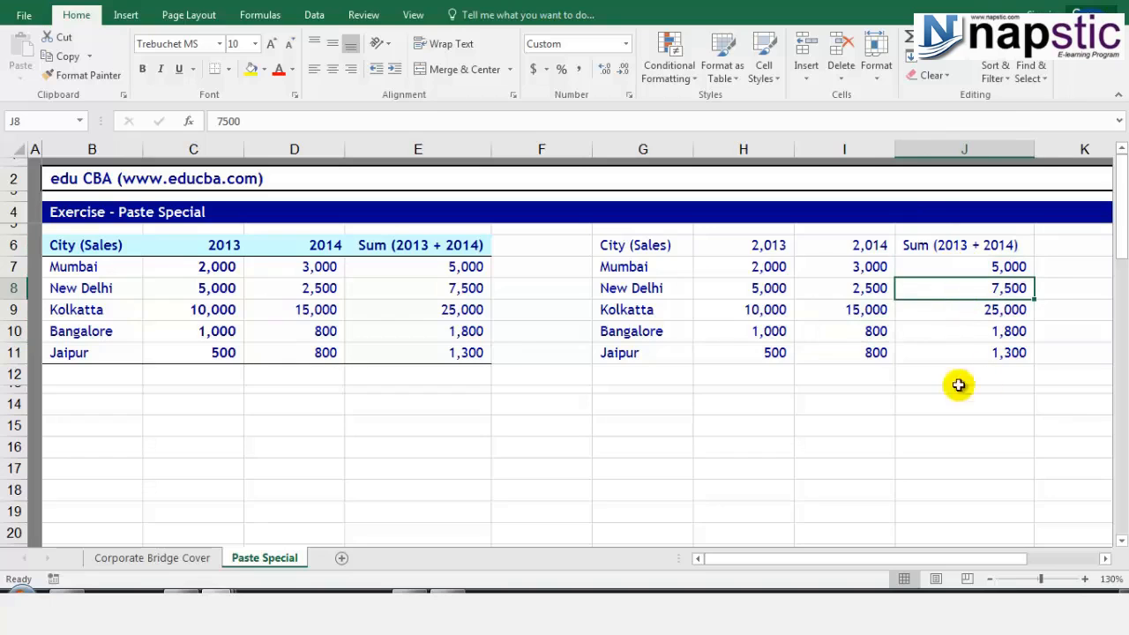
# Delete the values copy in G6:J11 and copy B6:E11 again for pasting at G6.
pyautogui.moveTo(617, 245); pyautogui.dragTo(1032, 353)
pyautogui.press('Delete')
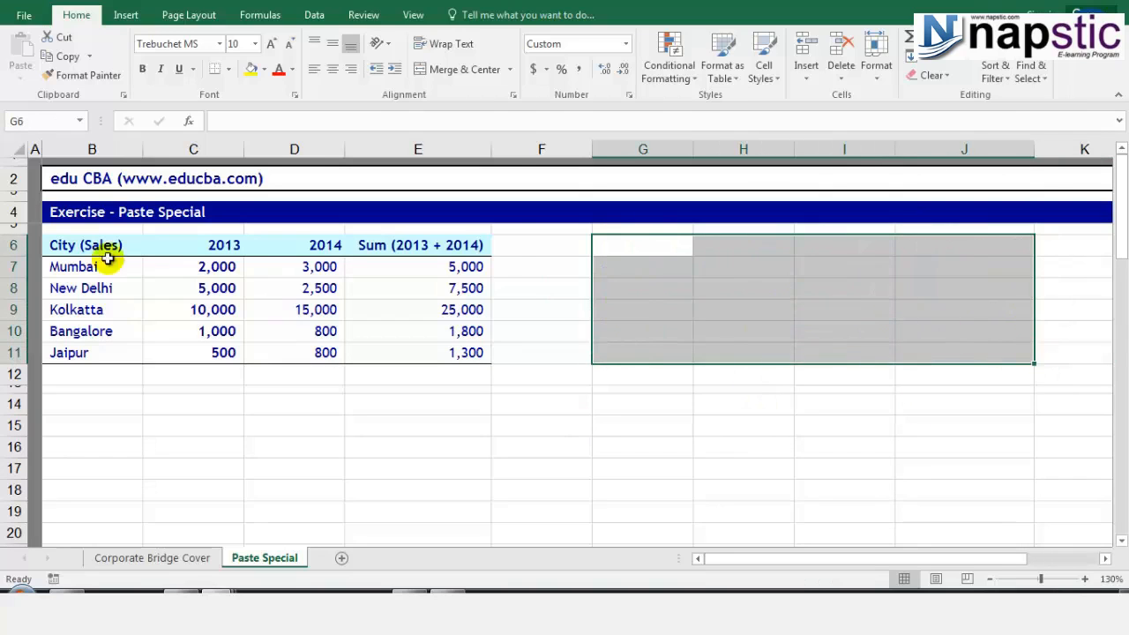
pyautogui.moveTo(55, 247); pyautogui.dragTo(450, 353)
pyautogui.rightClick(452, 279)
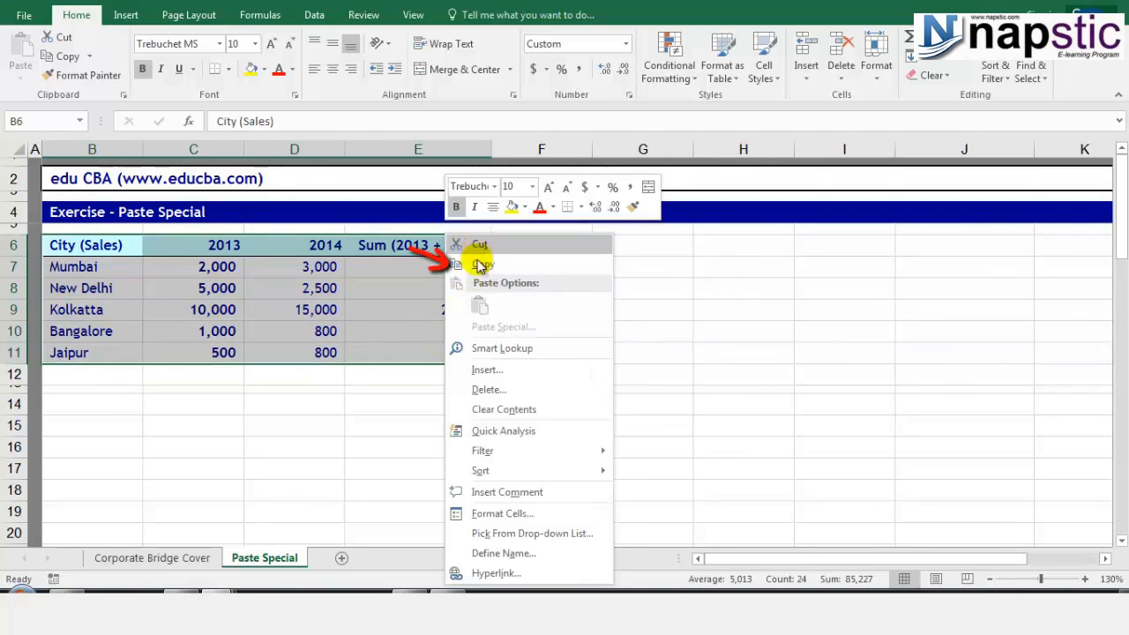
pyautogui.click(476, 261)
pyautogui.click(625, 243)
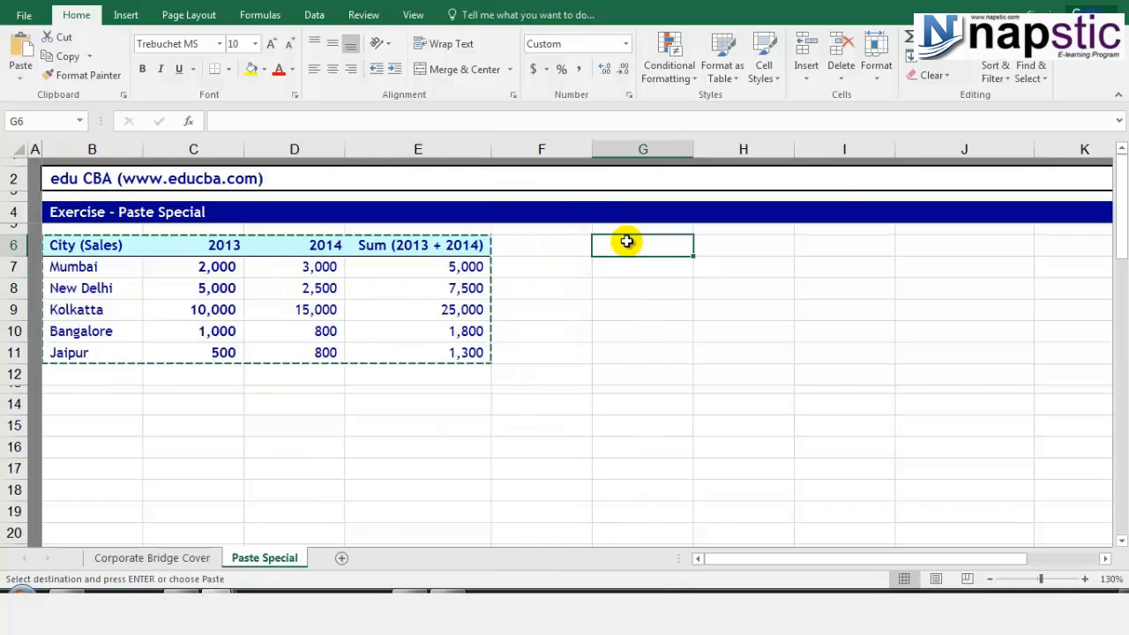
pyautogui.rightClick(628, 245)
# Paste Special the table into G6:J11 with the Formulas option.
pyautogui.click(667, 325)
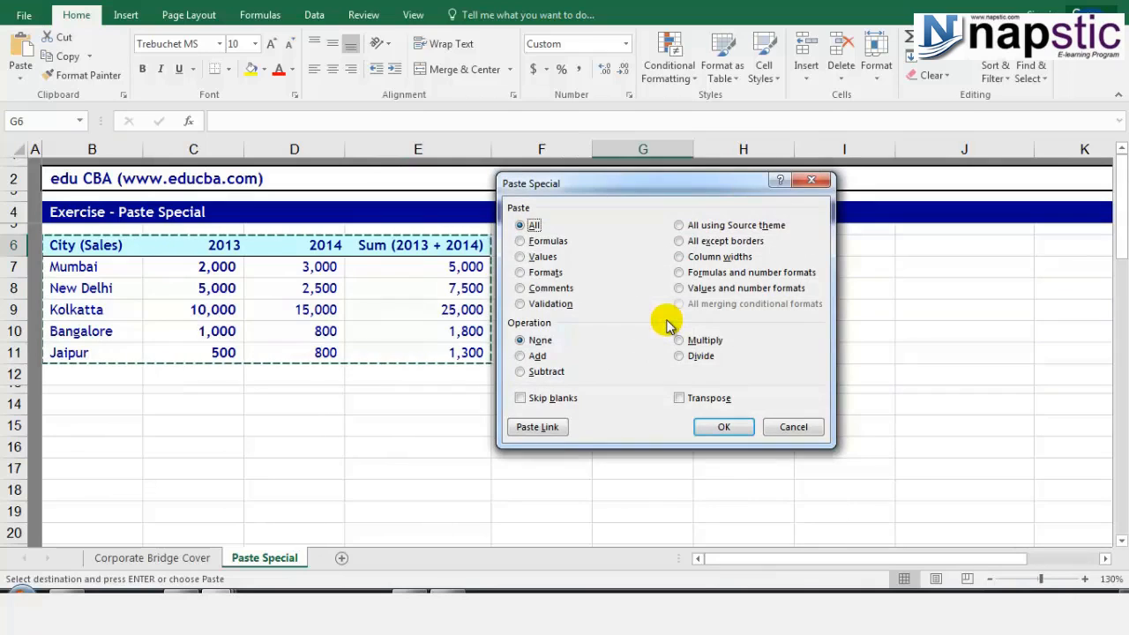
pyautogui.click(533, 244)
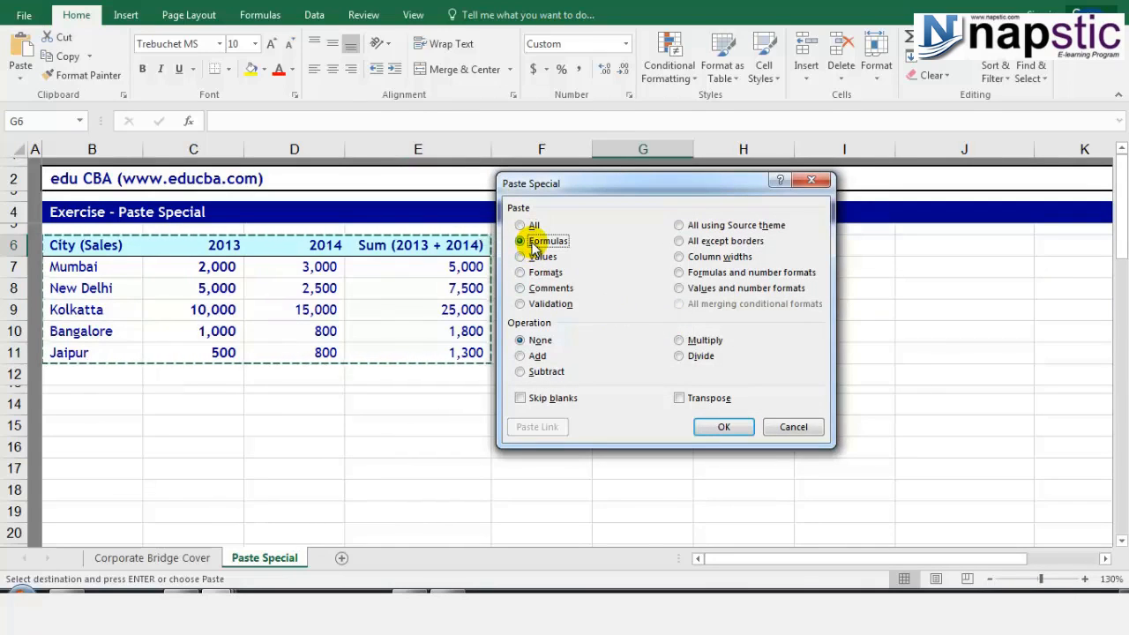
pyautogui.click(724, 425)
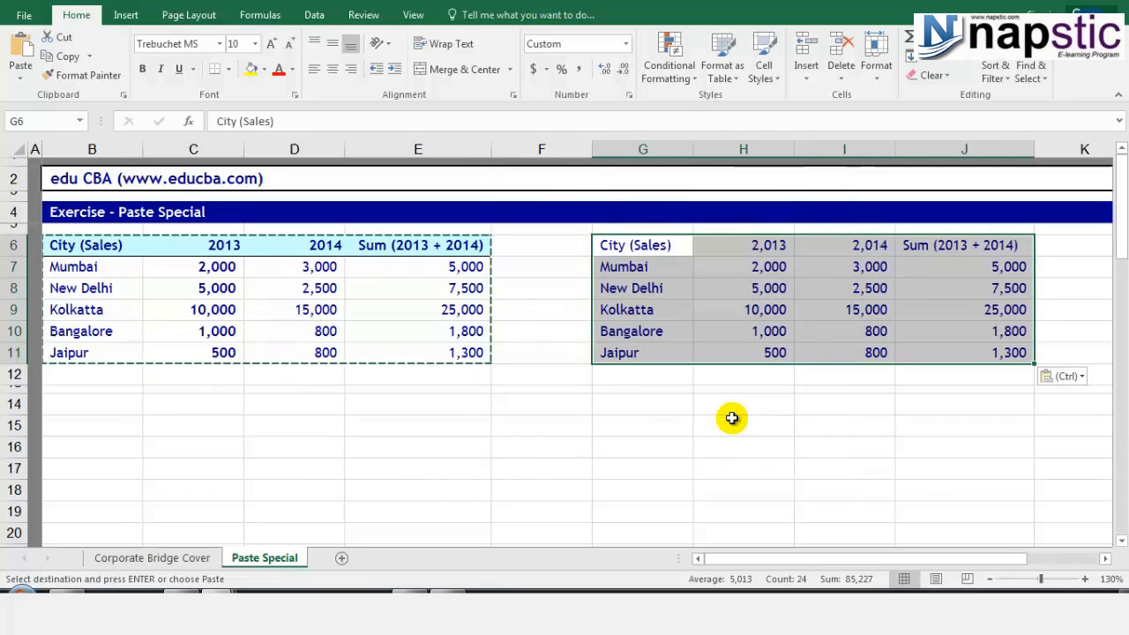
pyautogui.click(752, 306)
pyautogui.click(753, 282)
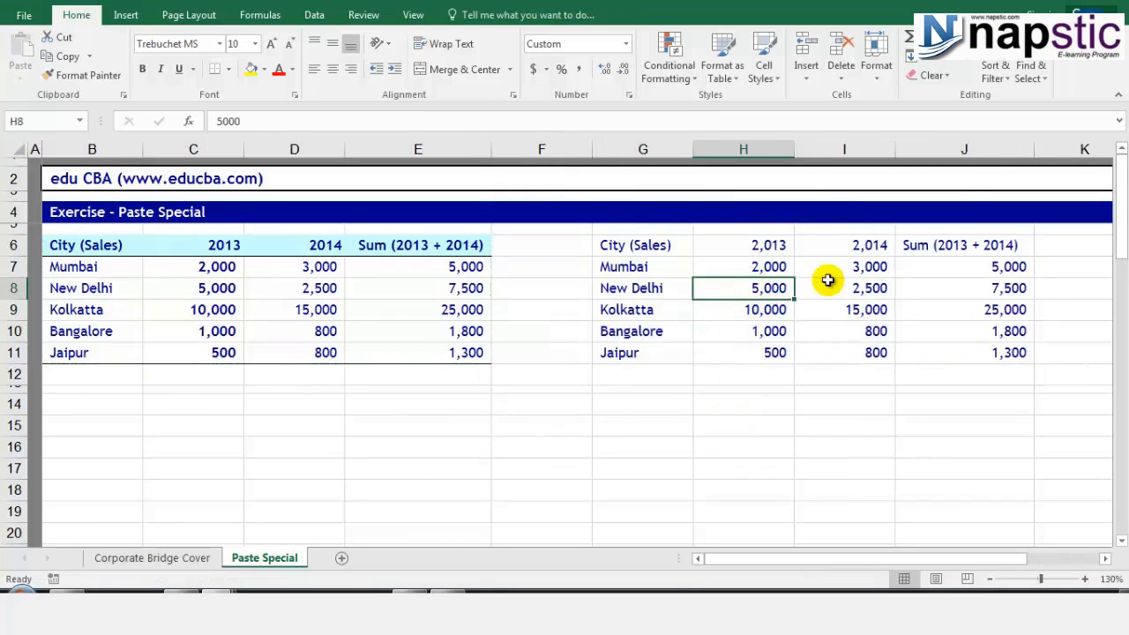
pyautogui.click(945, 291)
pyautogui.press('Escape')
pyautogui.click(945, 265)
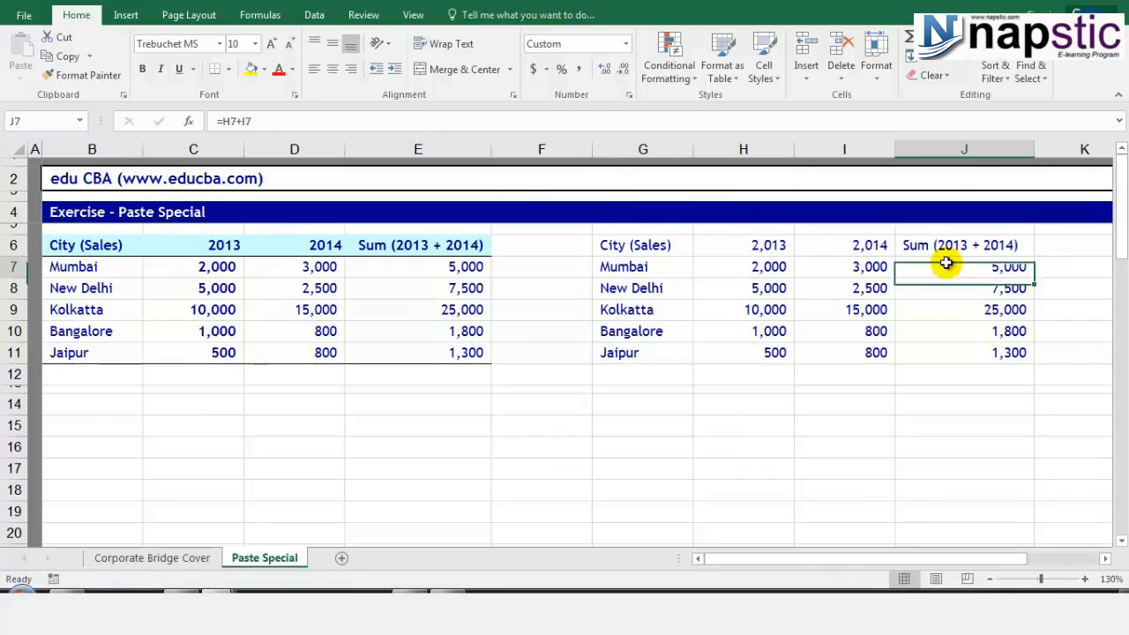
pyautogui.click(947, 289)
pyautogui.click(953, 311)
pyautogui.click(956, 331)
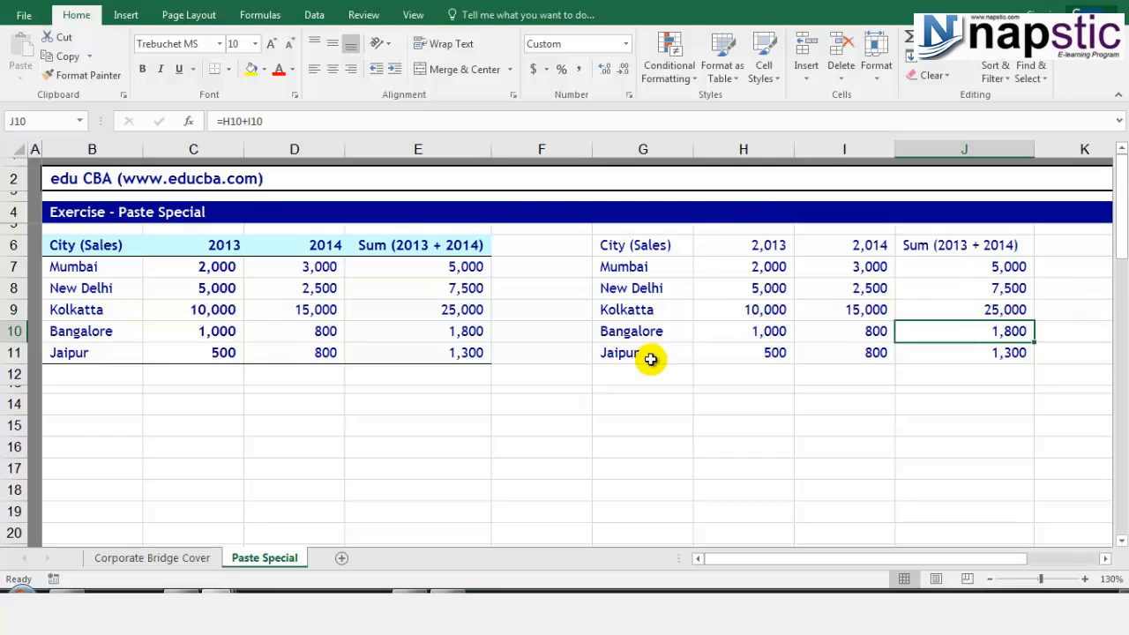
pyautogui.click(954, 284)
pyautogui.click(966, 312)
pyautogui.click(971, 335)
pyautogui.click(979, 356)
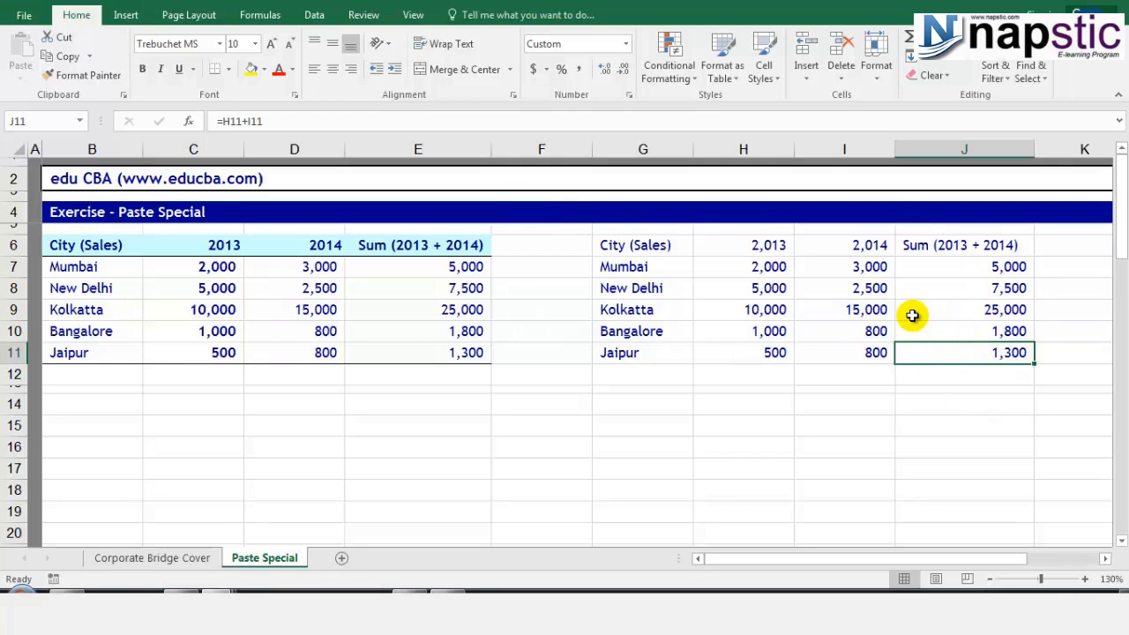
# Copy B6:E11 and paste it as values only starting at G14.
pyautogui.moveTo(89, 245); pyautogui.dragTo(398, 350)
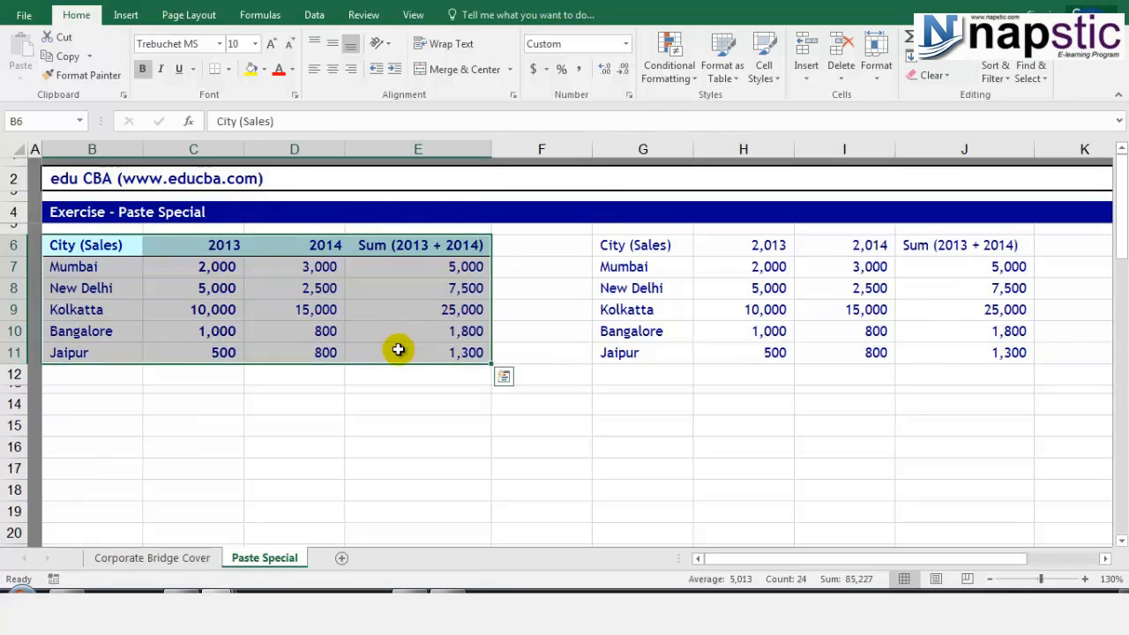
pyautogui.hotkey('ctrl', 'c')
pyautogui.click(619, 405)
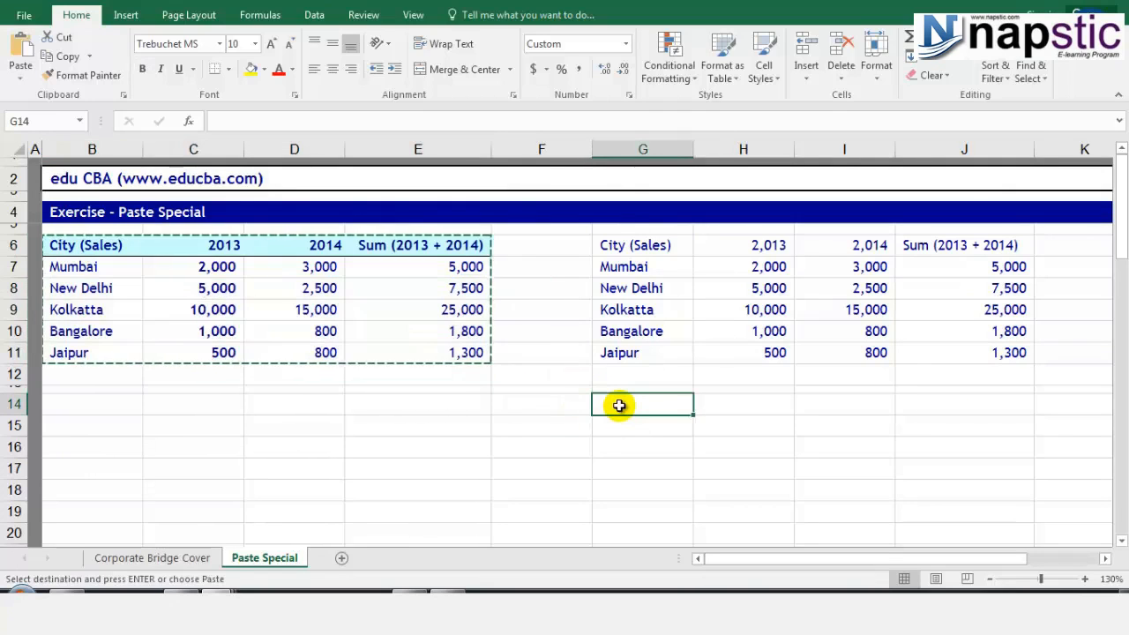
pyautogui.rightClick(619, 405)
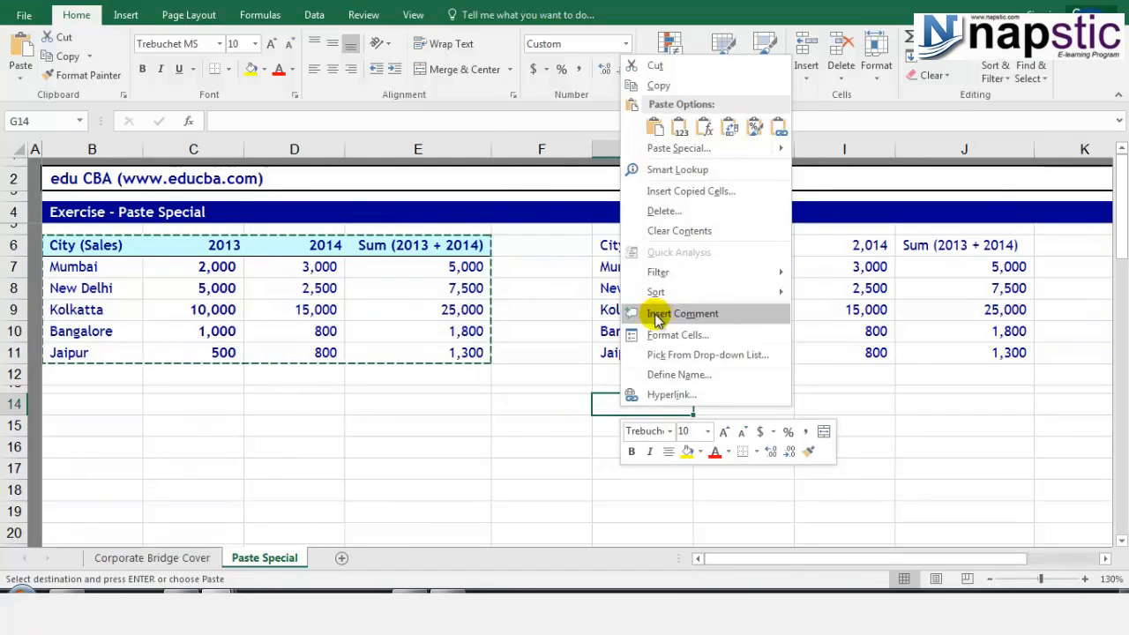
pyautogui.click(679, 150)
pyautogui.click(553, 91)
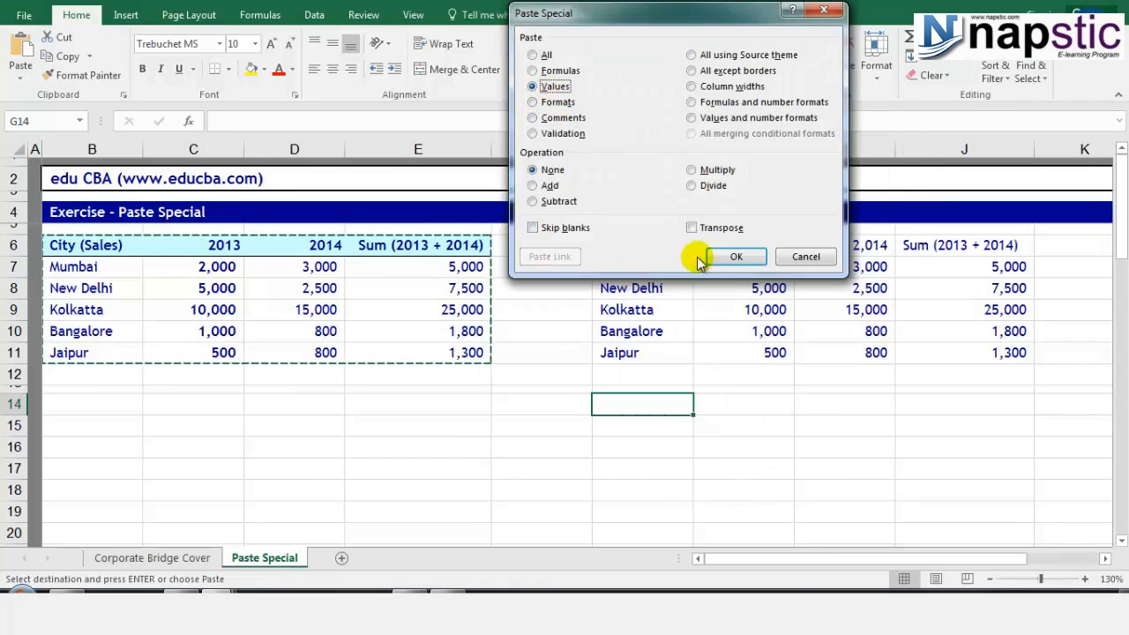
pyautogui.click(728, 255)
# Compare the plain values in G14:J19 with the Sum formulas in the G6:J11 copy.
pyautogui.click(995, 425)
pyautogui.click(1000, 469)
pyautogui.click(1004, 494)
pyautogui.click(973, 332)
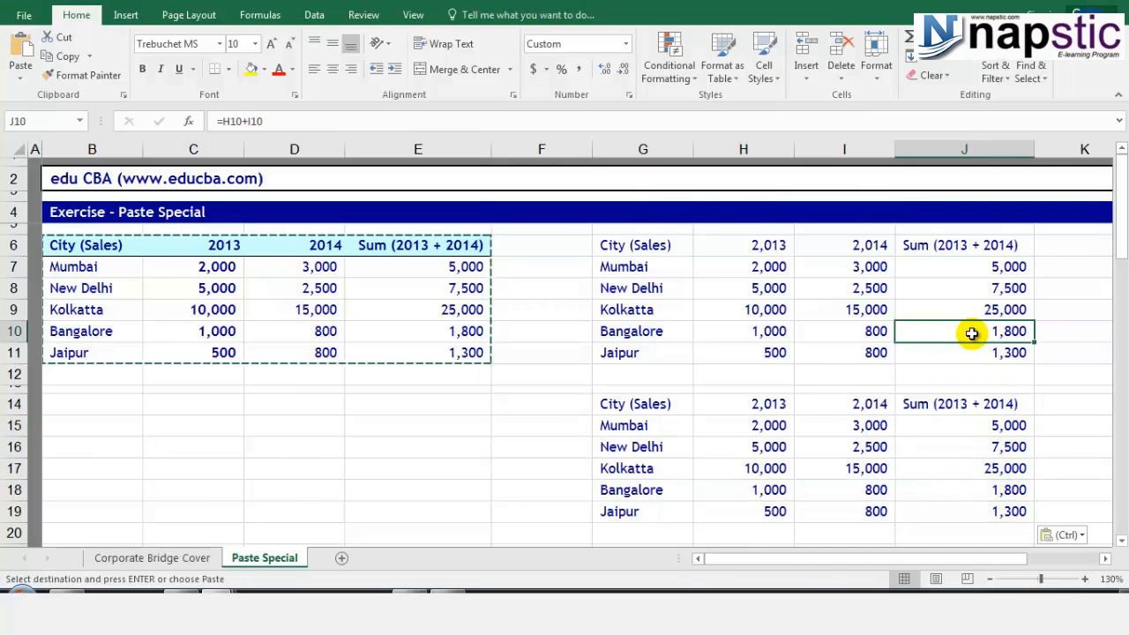
pyautogui.click(966, 306)
pyautogui.click(966, 289)
pyautogui.click(965, 269)
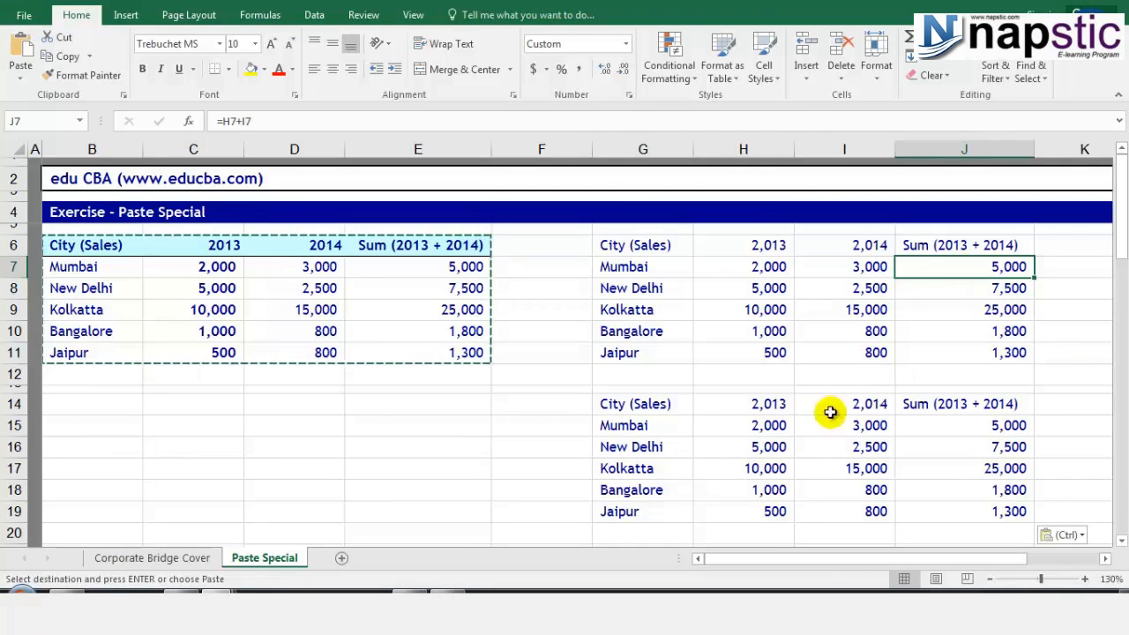
pyautogui.moveTo(658, 404); pyautogui.dragTo(966, 516)
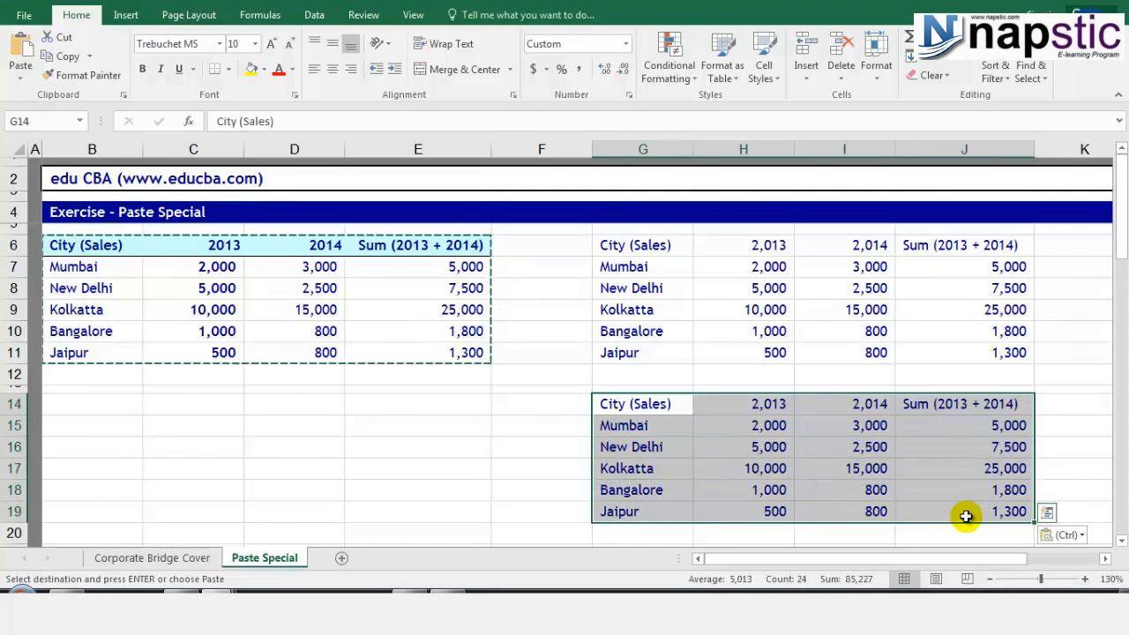
# Undo the values copy in rows 14–19 and delete the copy in G6:J11.
pyautogui.hotkey('ctrl', 'z')
pyautogui.click(480, 265)
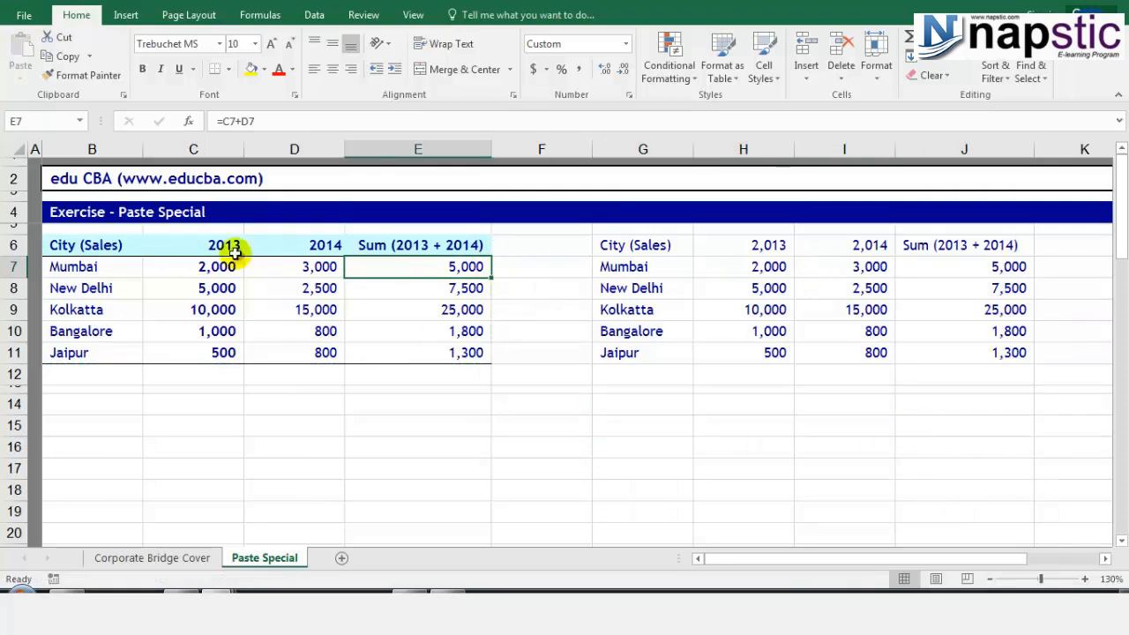
pyautogui.moveTo(609, 245); pyautogui.dragTo(1023, 353)
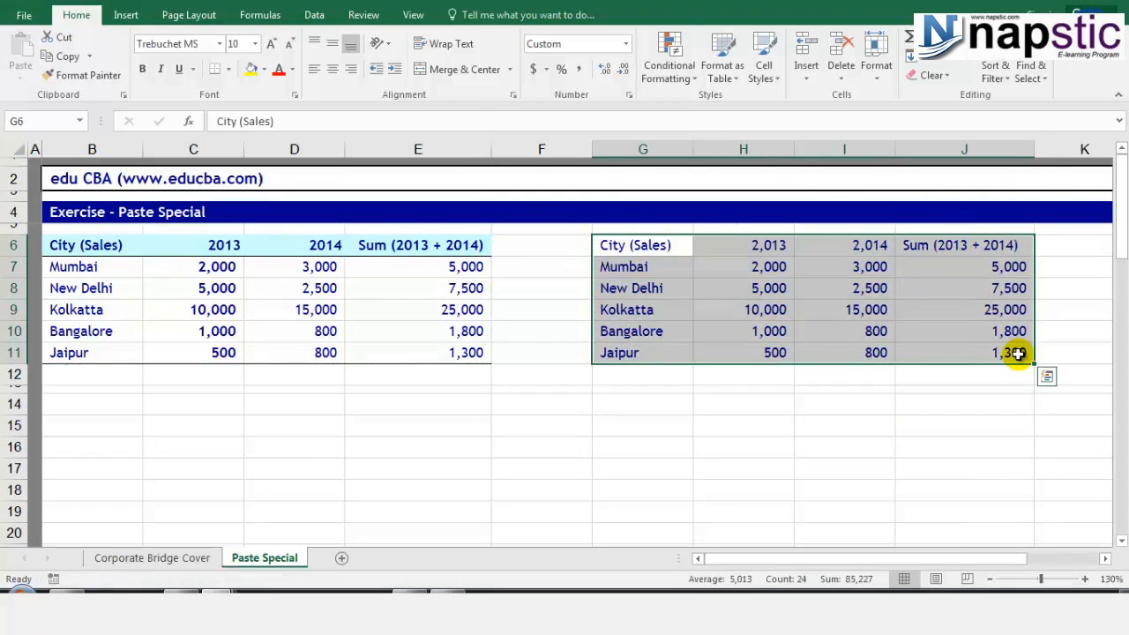
pyautogui.press('Delete')
# Copy B6:E11 and paste it normally at G6 with its original formatting.
pyautogui.moveTo(100, 244); pyautogui.dragTo(432, 361)
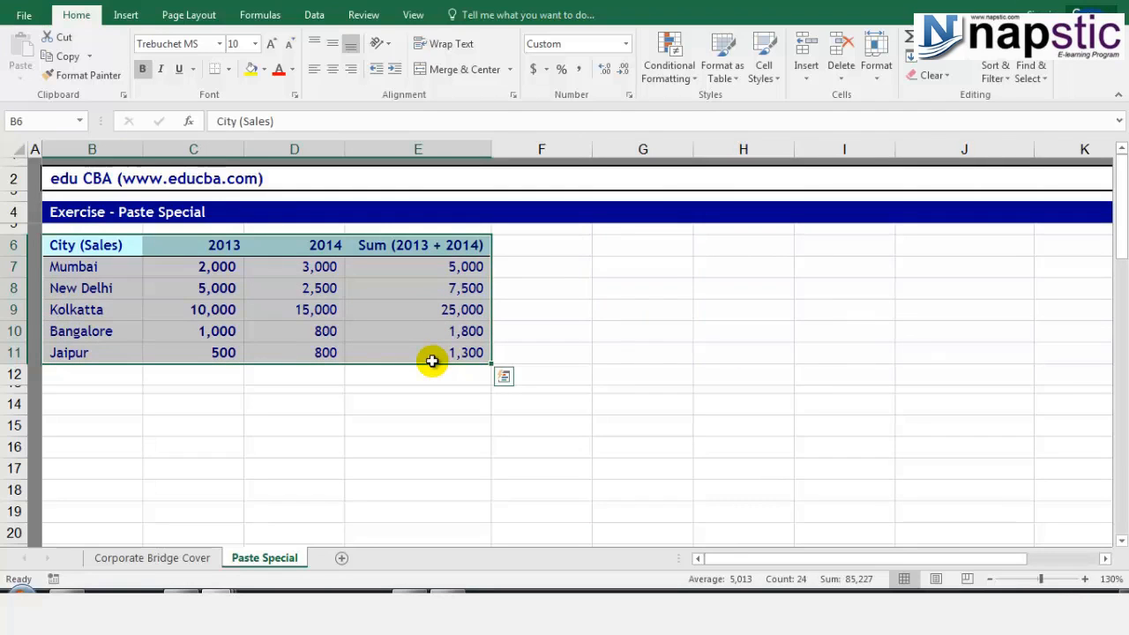
pyautogui.hotkey('ctrl', 'c')
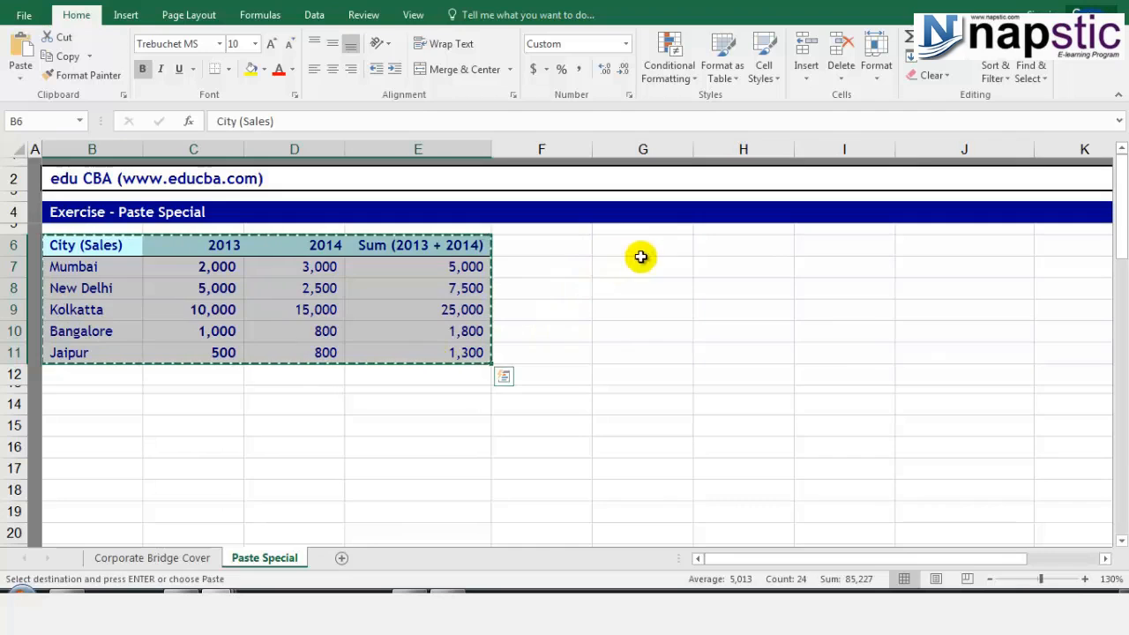
pyautogui.click(610, 232)
pyautogui.click(609, 247)
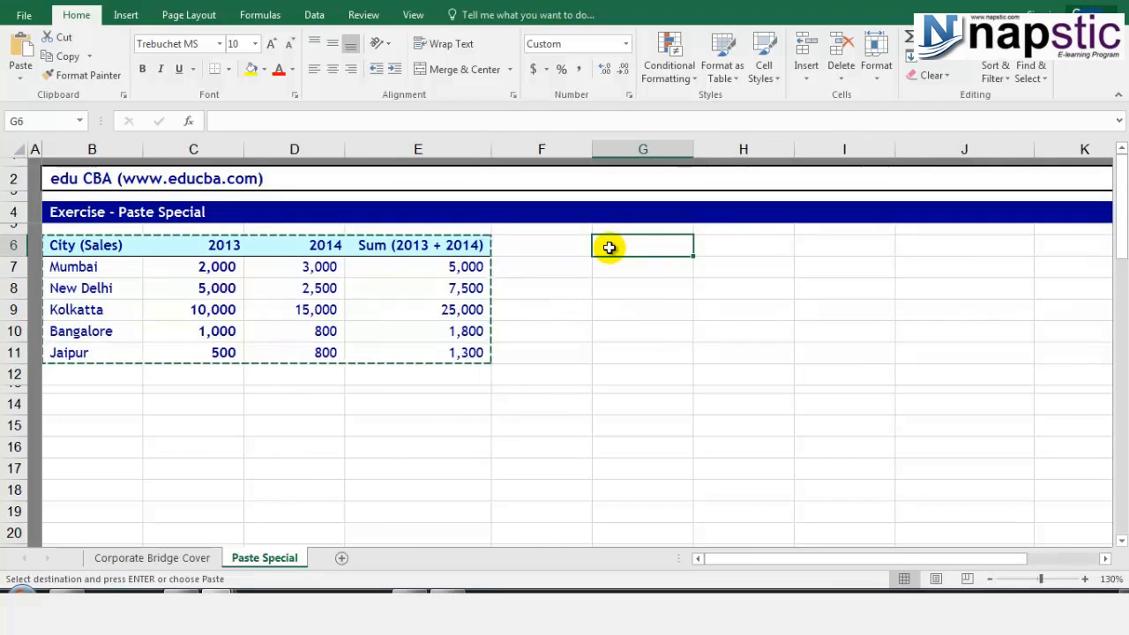
pyautogui.hotkey('ctrl', 'v')
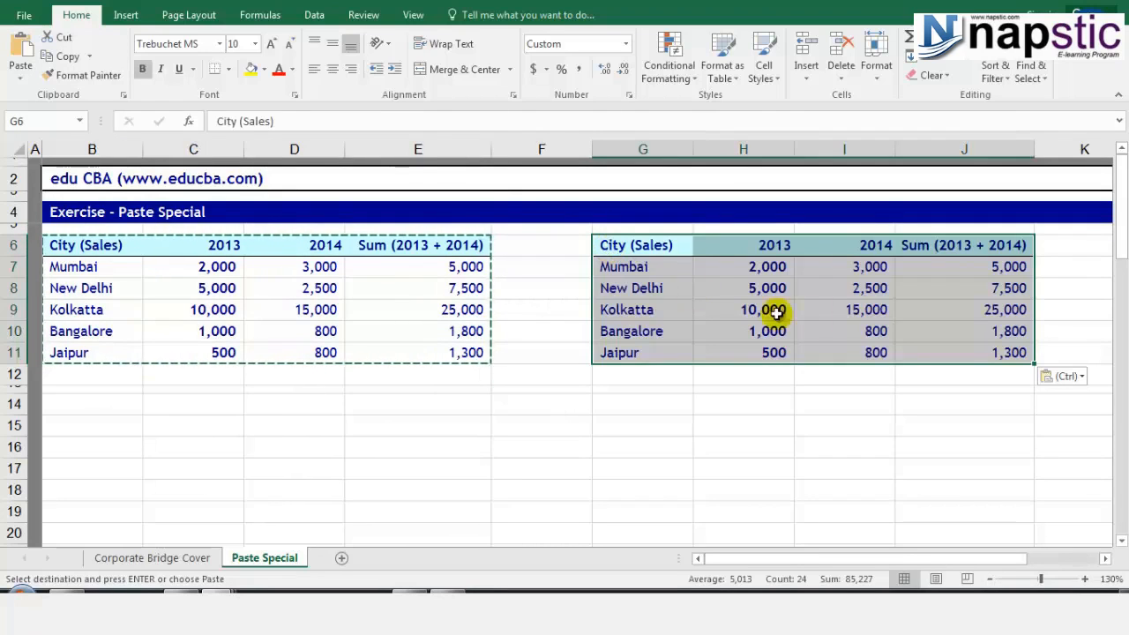
# Verify the pasted 2014 values and Sum formulas like =H9+I9 in the new copy.
pyautogui.click(851, 289)
pyautogui.click(848, 304)
pyautogui.click(981, 302)
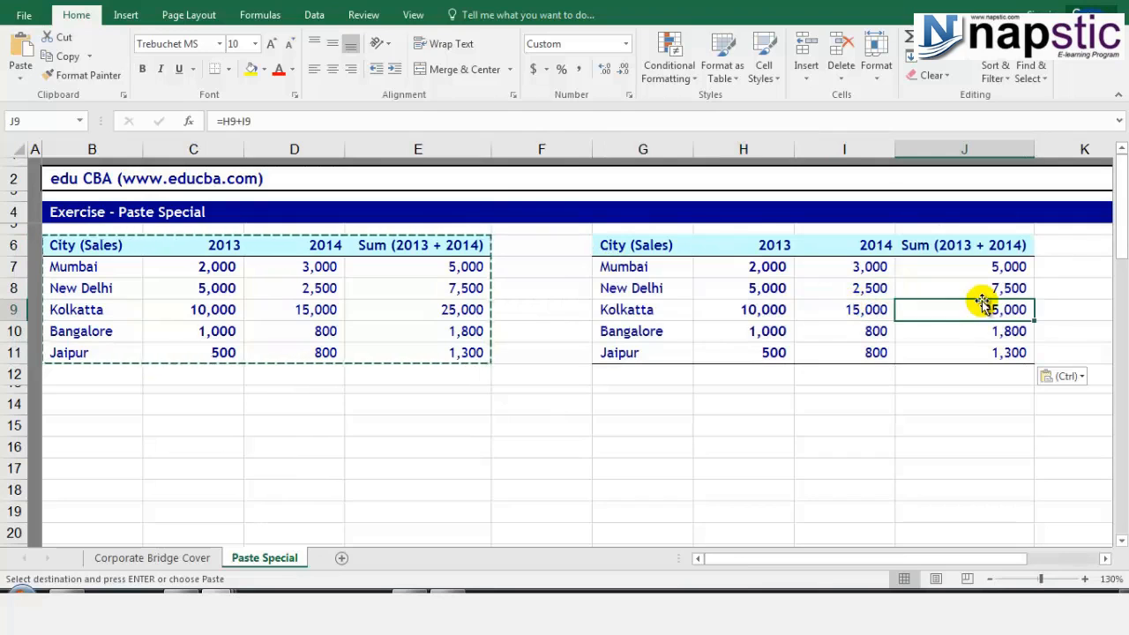
pyautogui.click(981, 265)
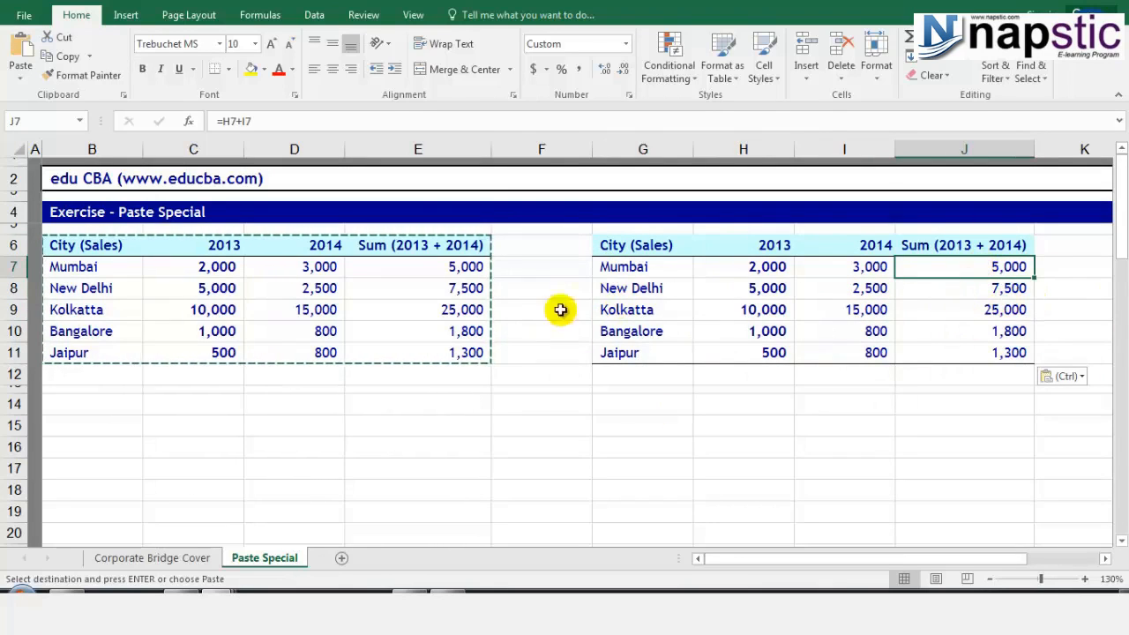
pyautogui.click(942, 292)
pyautogui.click(950, 311)
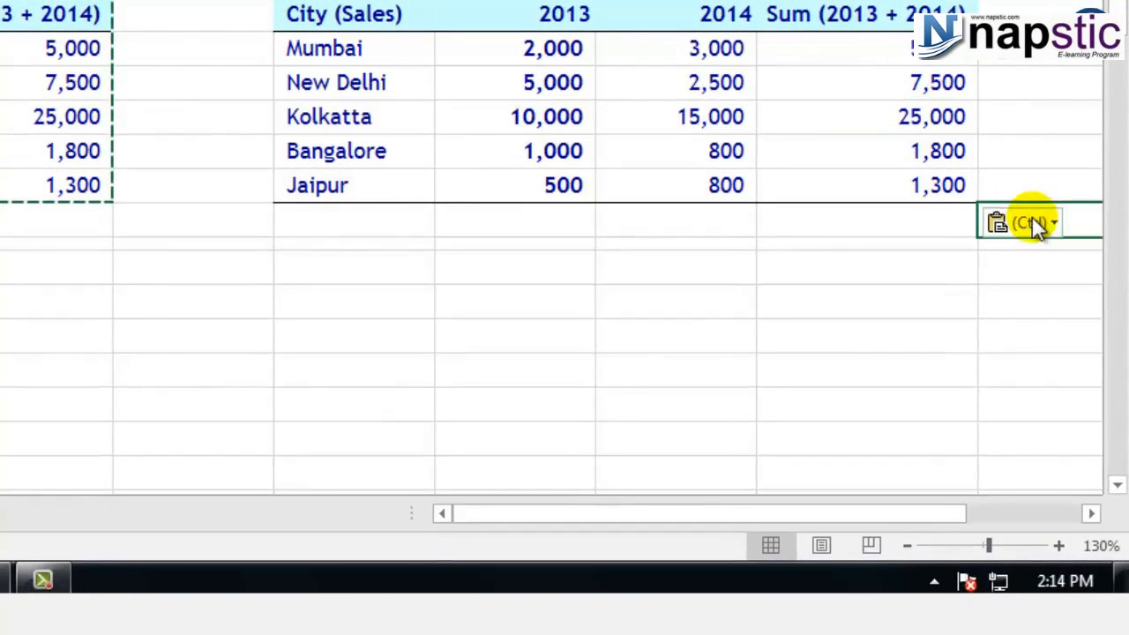
# Dismiss the Paste Options menu unchanged and clear the copy marquee with Esc.
pyautogui.click(1050, 345)
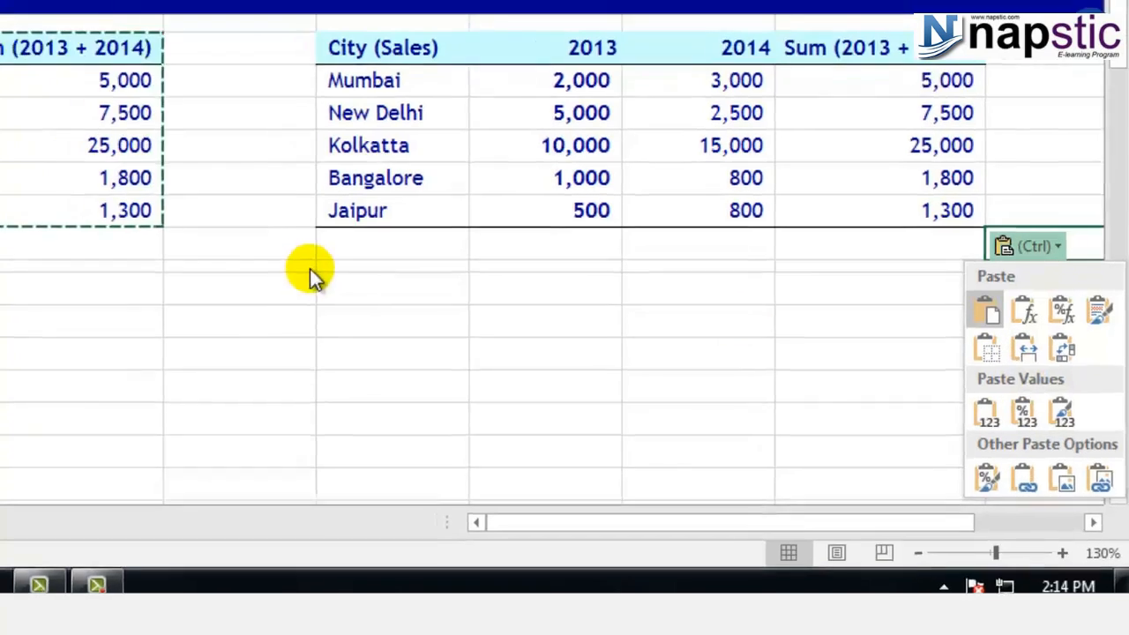
pyautogui.click(266, 245)
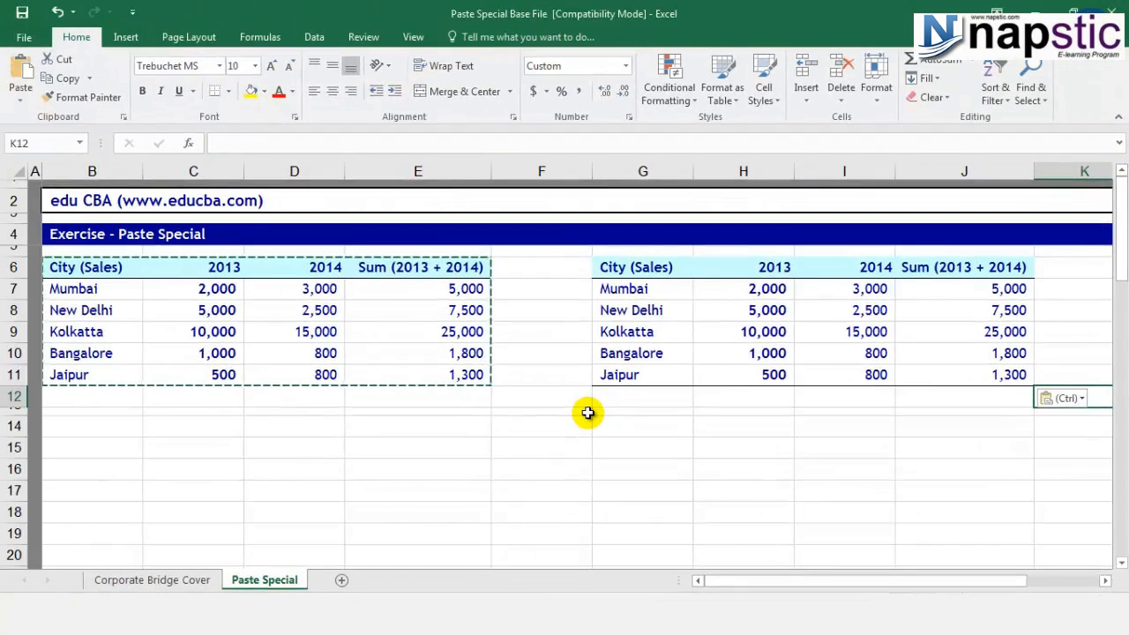
pyautogui.press('Escape')
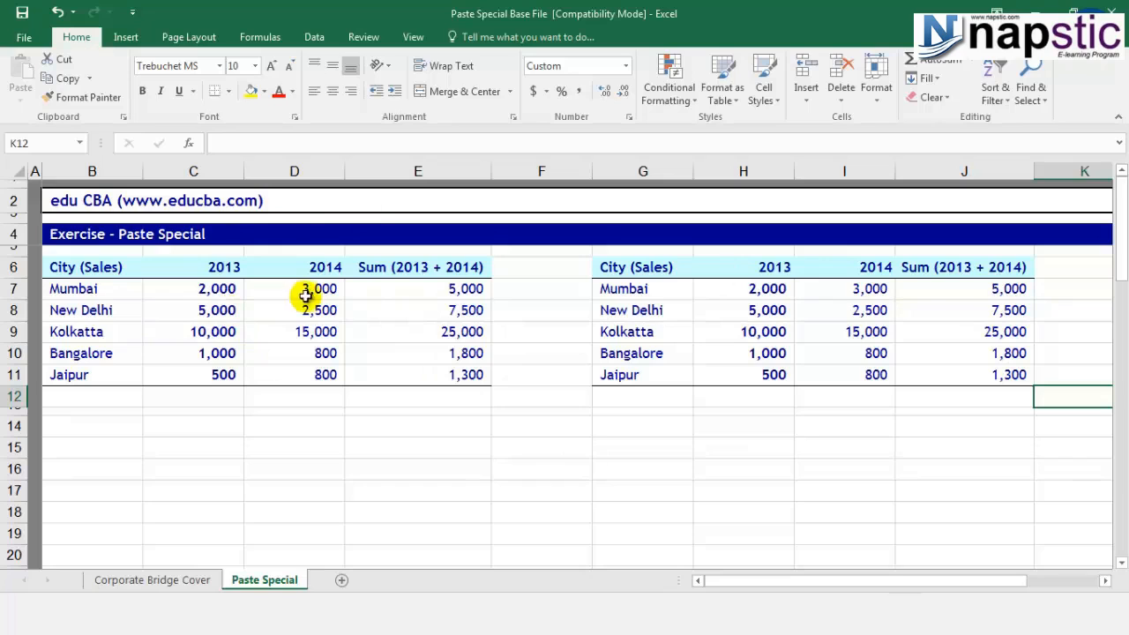
# Select D6:D11, the 2014 column from its header down to Jaipur's 800.
pyautogui.moveTo(308, 268); pyautogui.dragTo(304, 372)
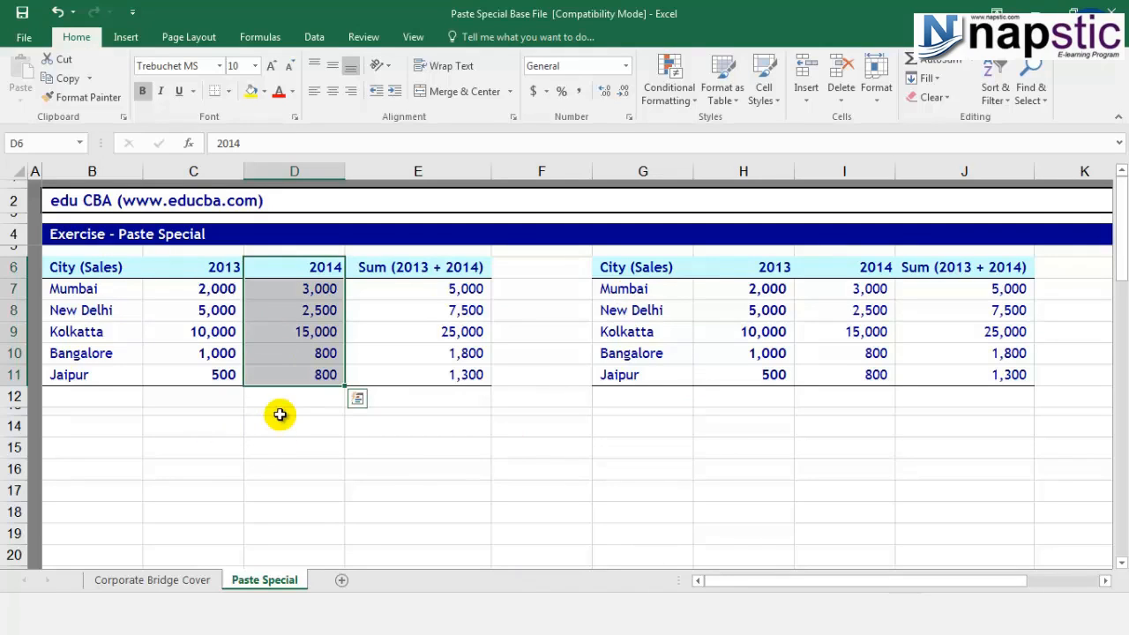
# Copy D6:D11 and paste it transposed into C15:H15 (2014, 3,000 … 800).
pyautogui.hotkey('ctrl', 'c')
pyautogui.click(187, 447)
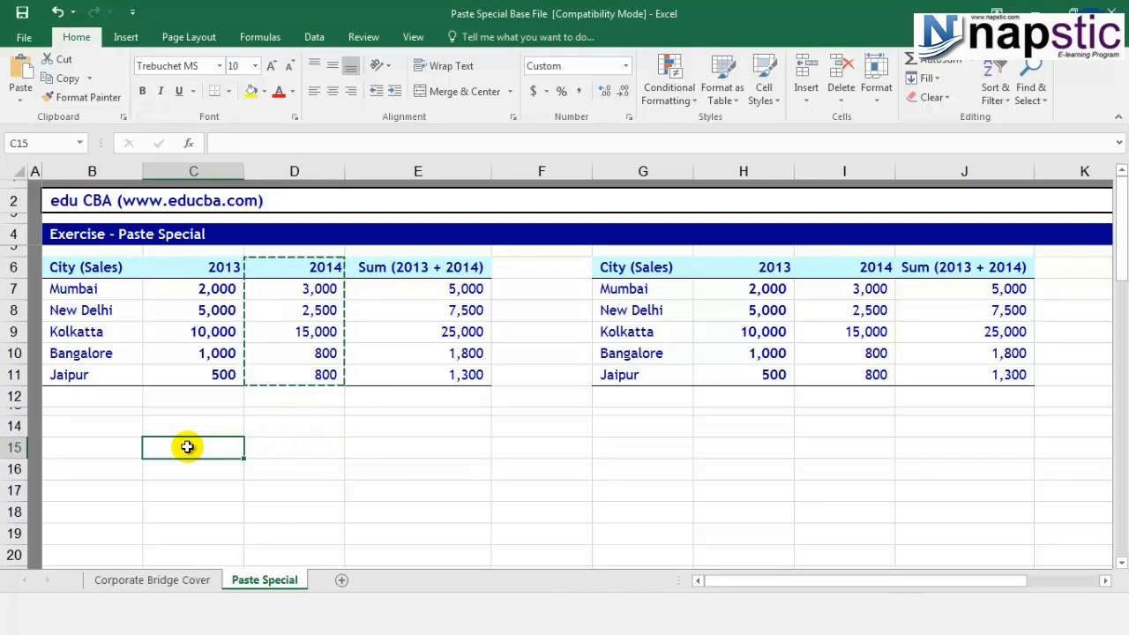
pyautogui.rightClick(187, 448)
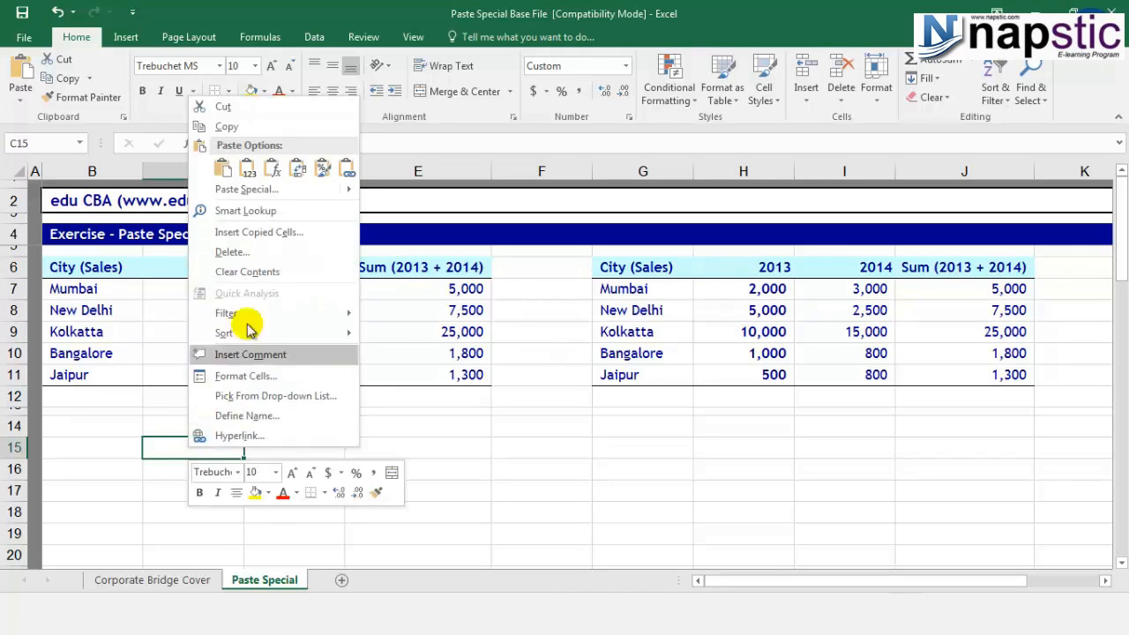
pyautogui.click(249, 189)
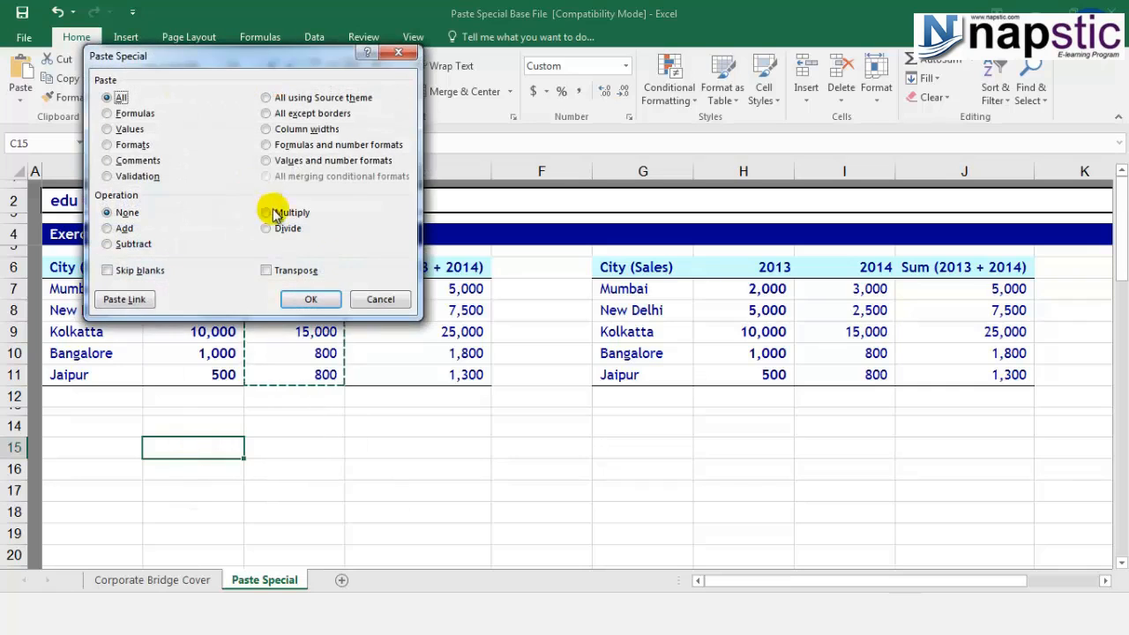
pyautogui.click(298, 270)
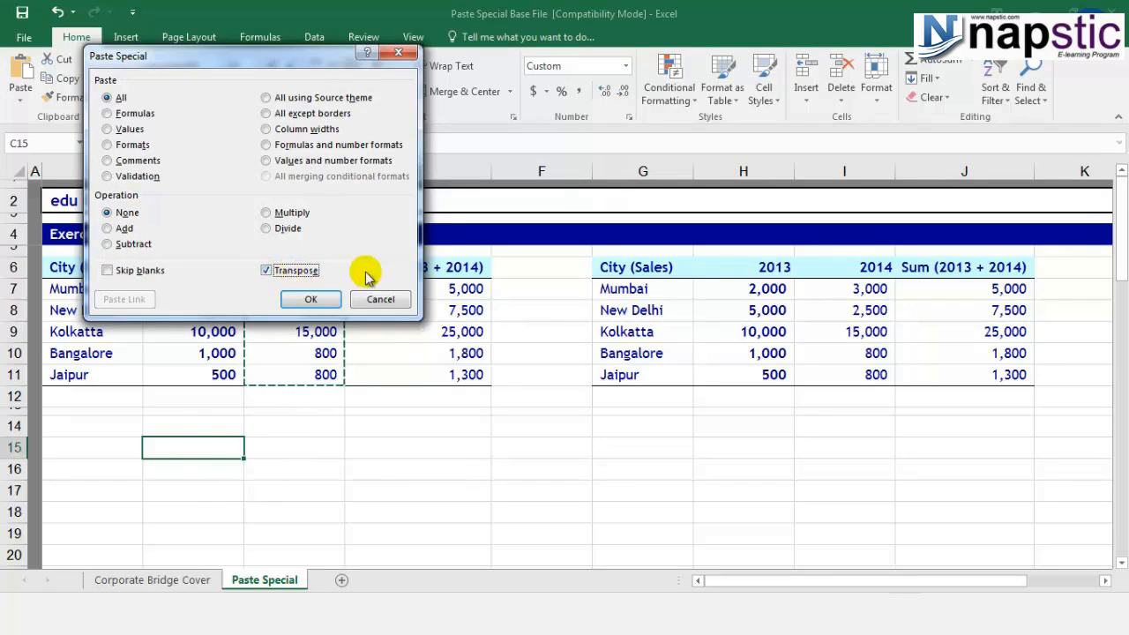
pyautogui.click(312, 300)
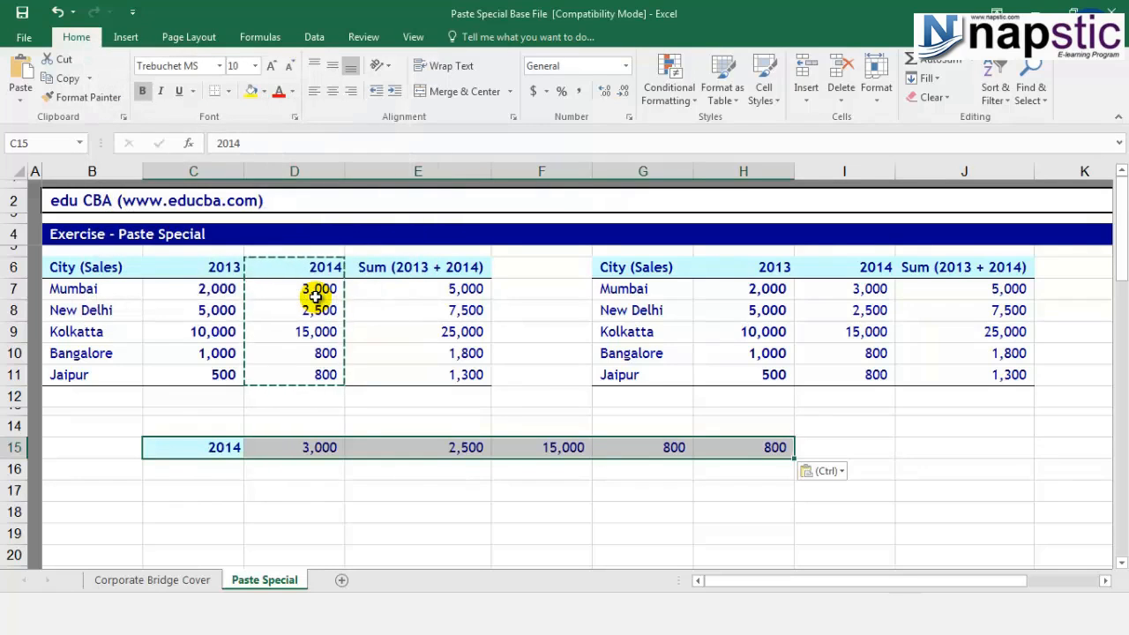